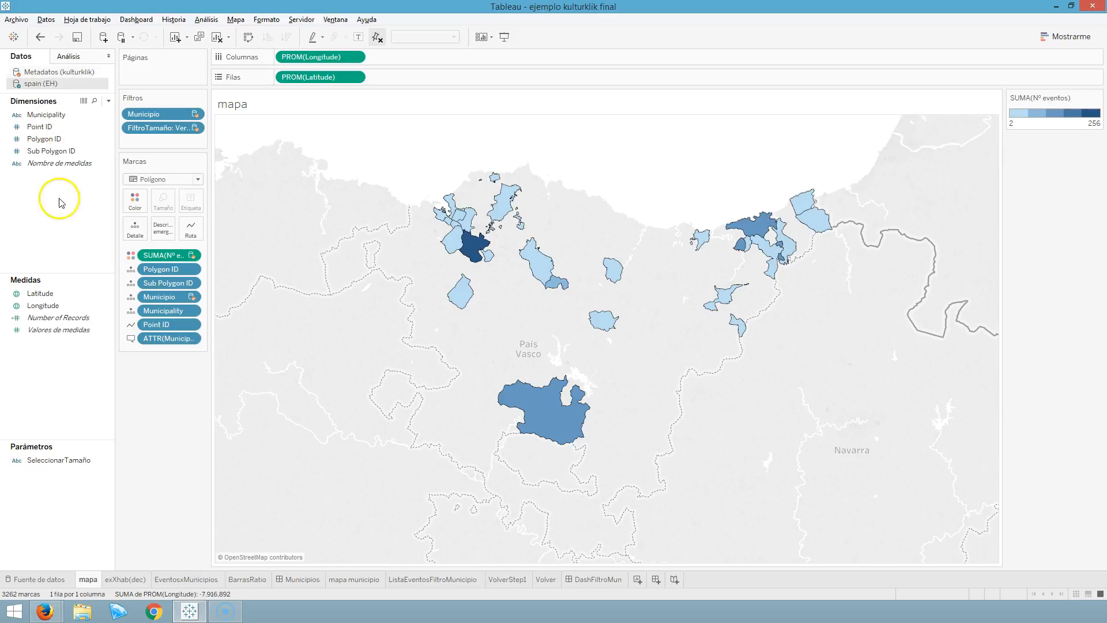
- Look through the EventosxMunicipios, exXhab(dec) and BarrasRatio worksheets to see which data source each uses
{"action": "left_click", "coordinate": [185, 580]}
{"action": "left_click", "coordinate": [127, 580]}
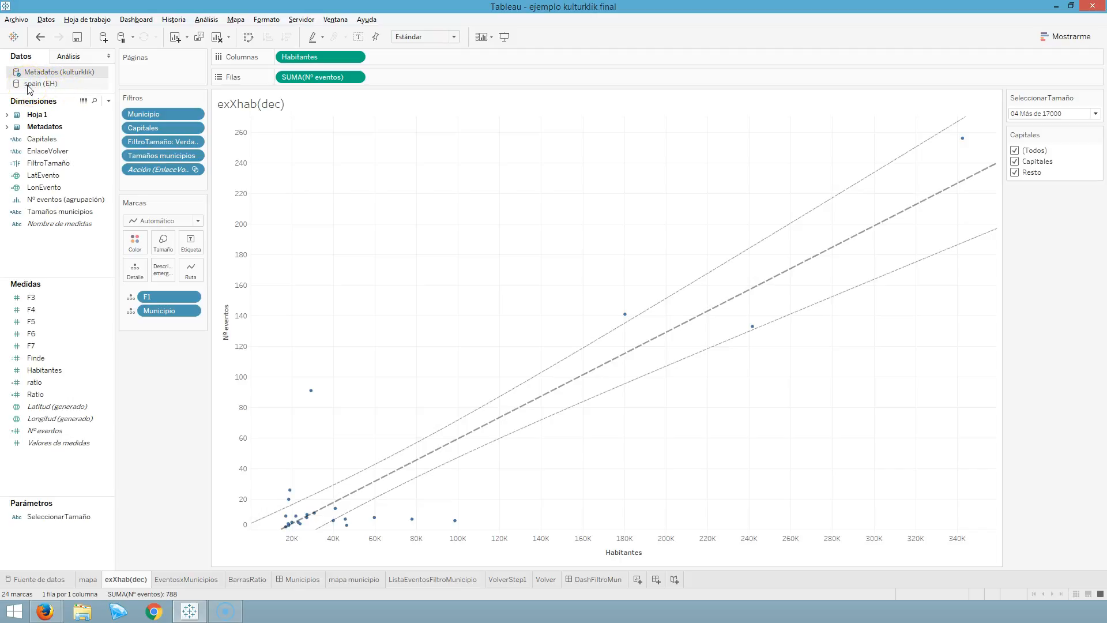
{"action": "left_click", "coordinate": [251, 580]}
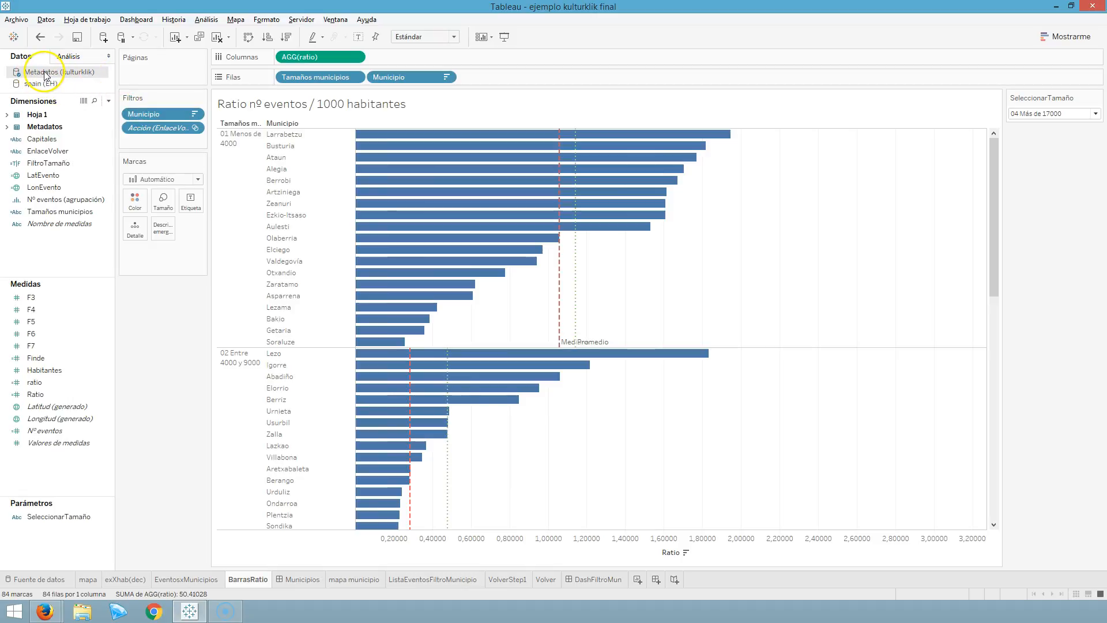
- On the mapa worksheet, compare the fields of Metadatos (kulturklik) and spain (EH), and inspect the Vitoria-Gasteiz polygon's details
{"action": "left_click", "coordinate": [89, 580]}
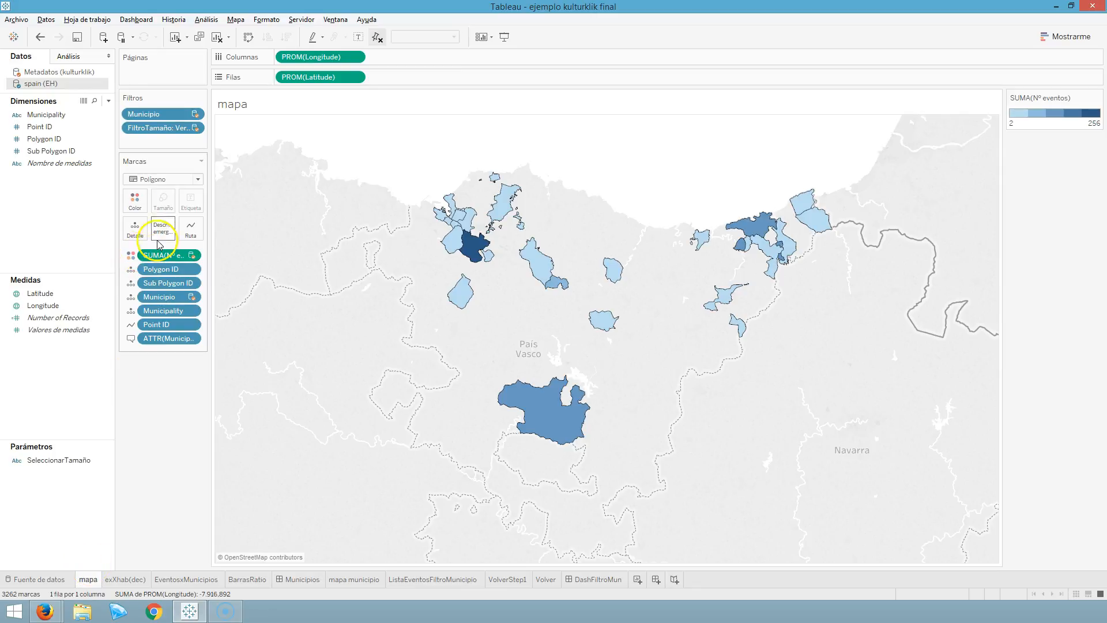
{"action": "left_click", "coordinate": [37, 74]}
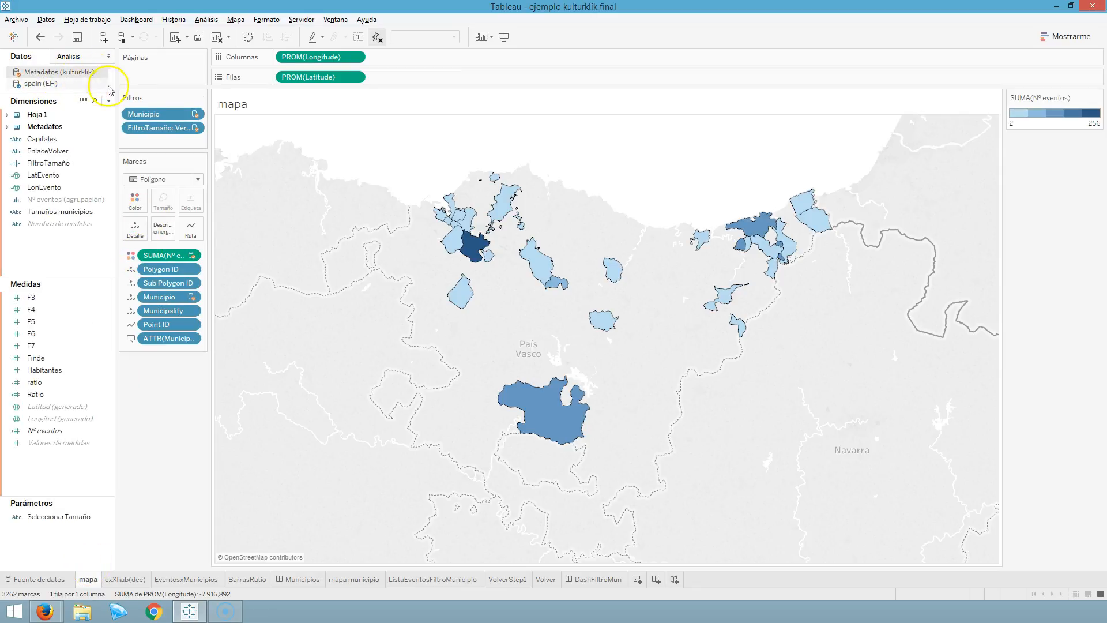
{"action": "left_click", "coordinate": [22, 86]}
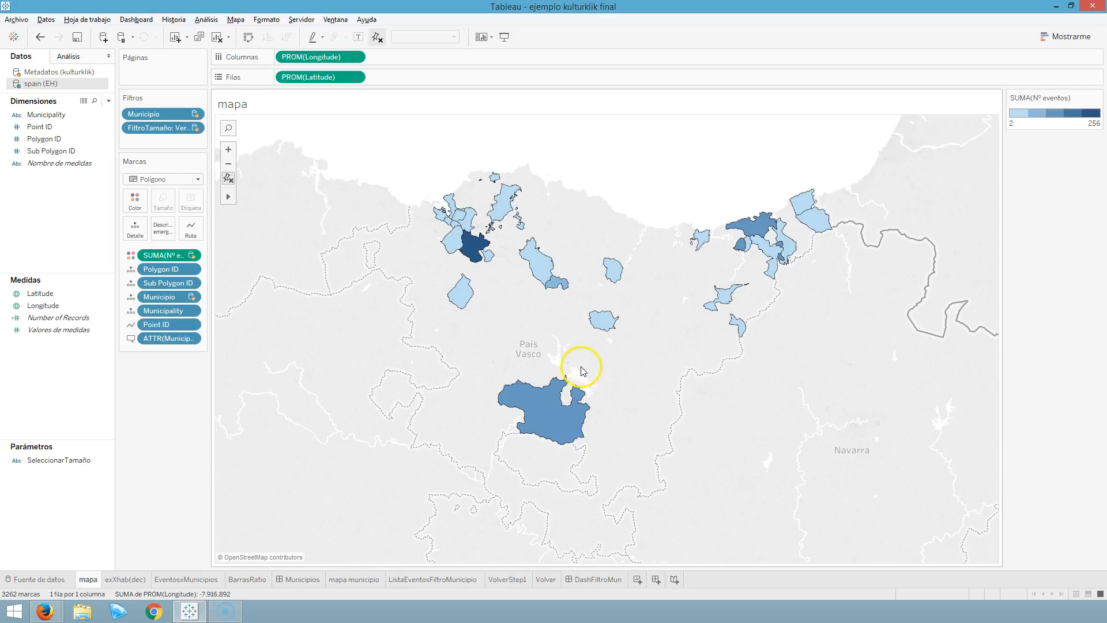
{"action": "mouse_move", "coordinate": [559, 424]}
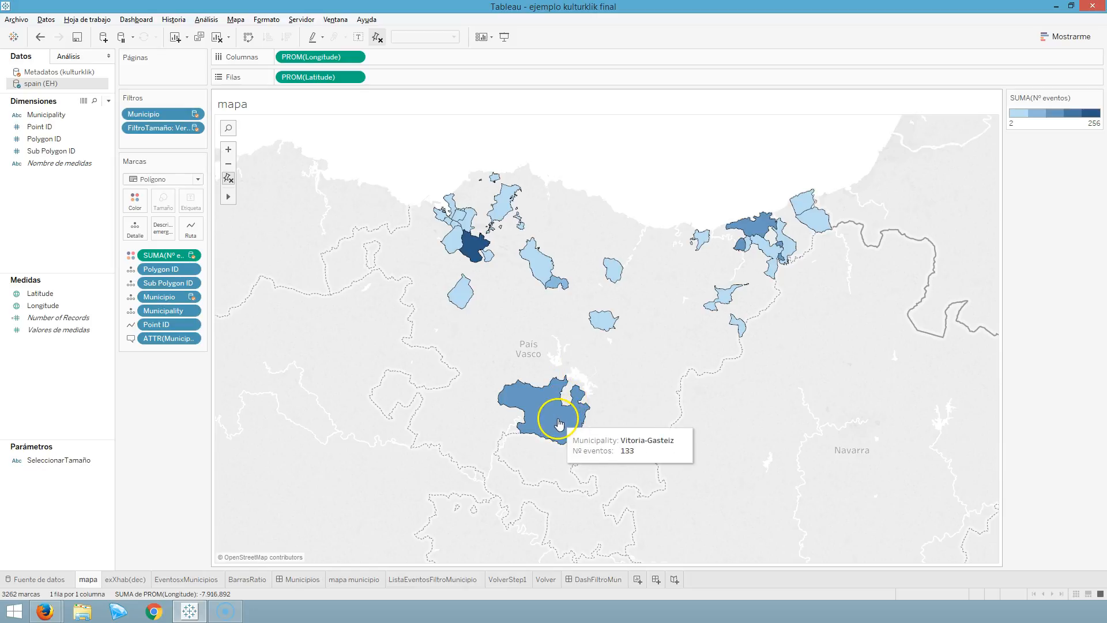
- Examine the exXhab(dec) scatter plot of events against inhabitants, including its trend line
{"action": "left_click", "coordinate": [129, 580]}
{"action": "mouse_move", "coordinate": [814, 262]}
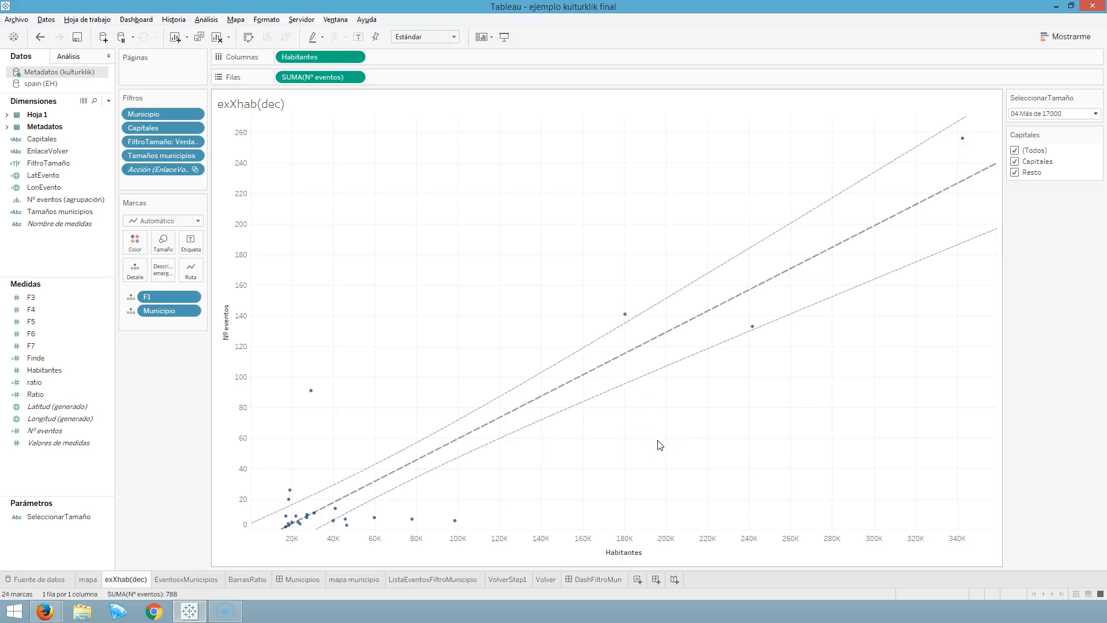
{"action": "mouse_move", "coordinate": [565, 407]}
{"action": "left_click", "coordinate": [615, 415]}
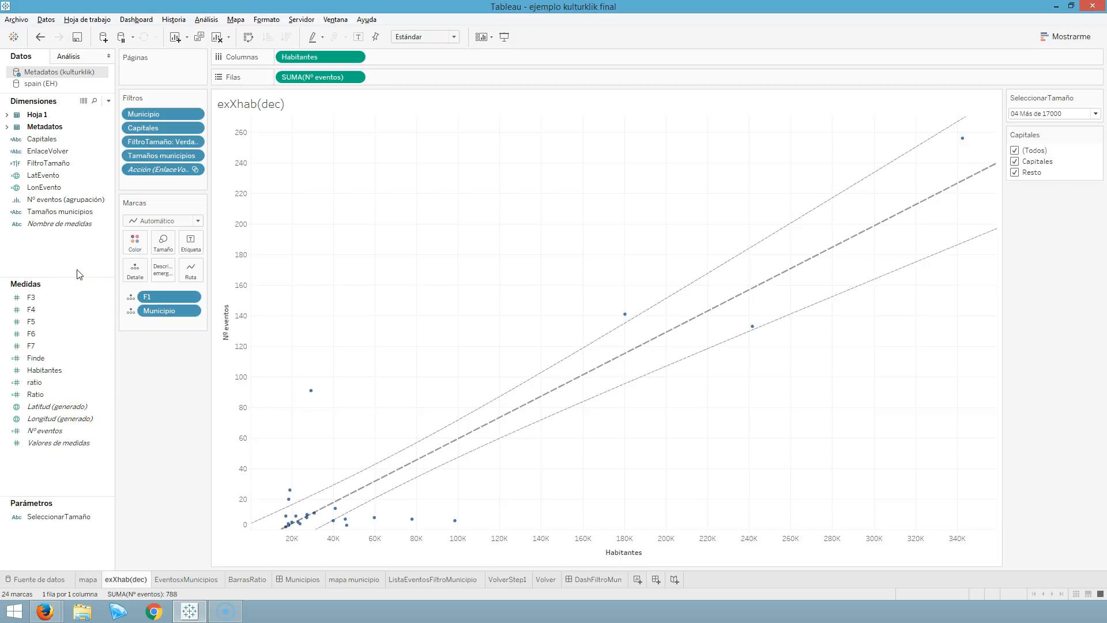
- Open the formula of the Tamaños municipios calculated field
{"action": "left_click", "coordinate": [20, 214]}
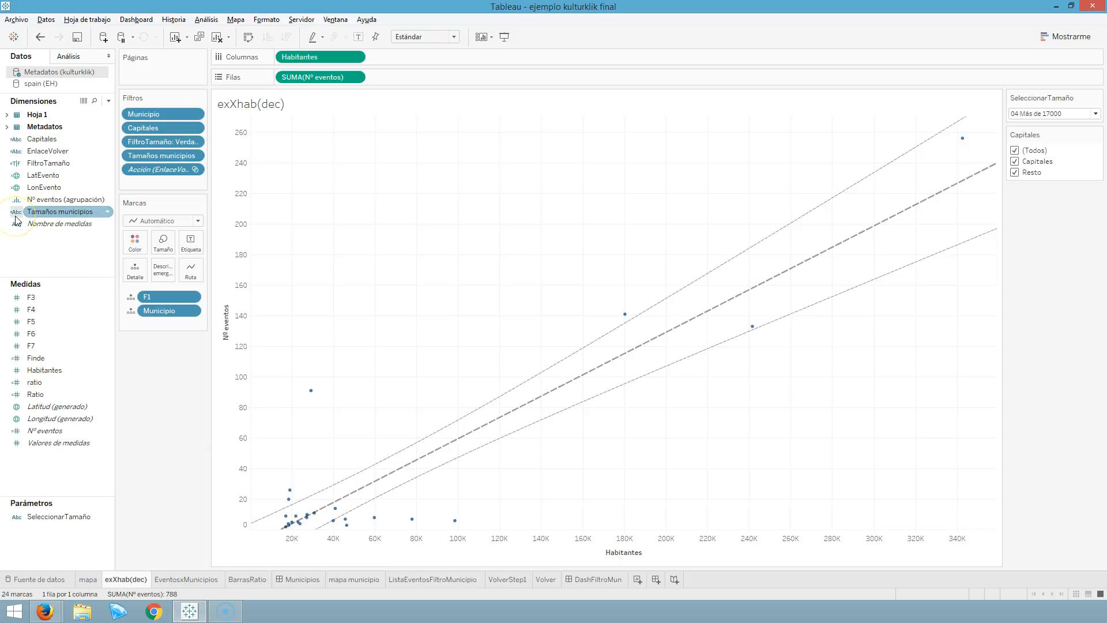
{"action": "left_click", "coordinate": [12, 218]}
{"action": "left_click", "coordinate": [109, 213]}
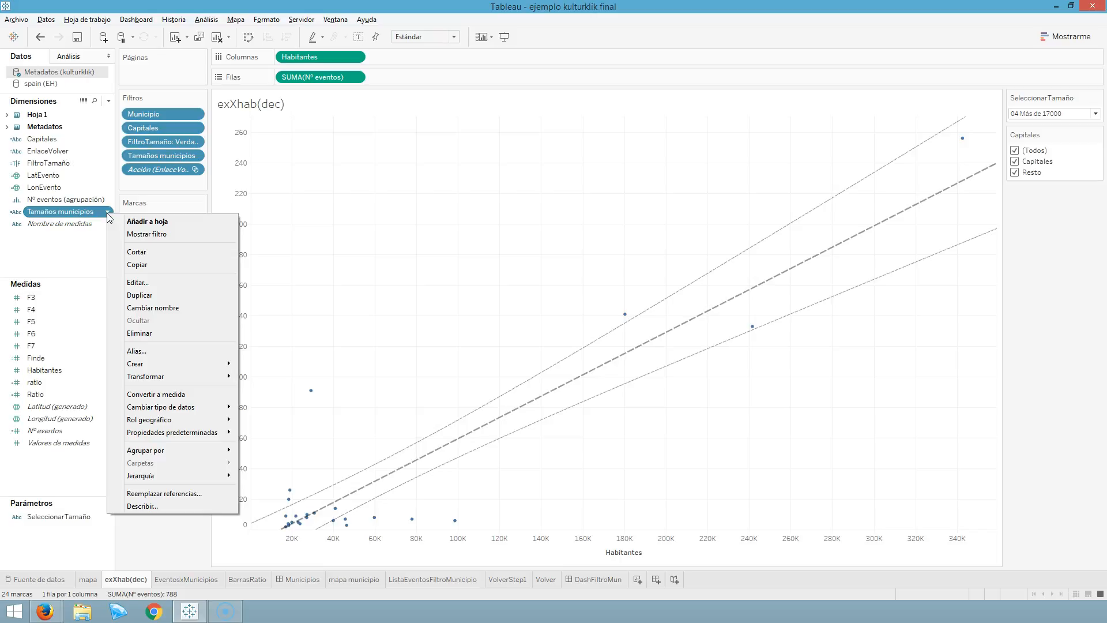
{"action": "left_click", "coordinate": [136, 283]}
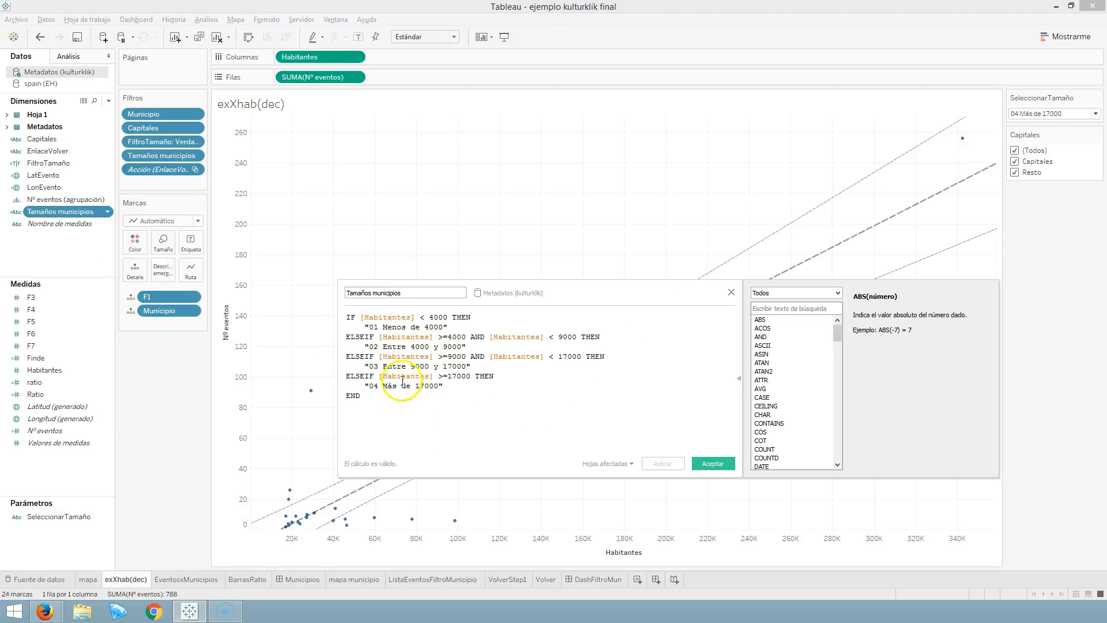
- Examine how the IF/ELSEIF conditions on Habitantes assign the municipality size labels, and close the formula
{"action": "left_click", "coordinate": [417, 340]}
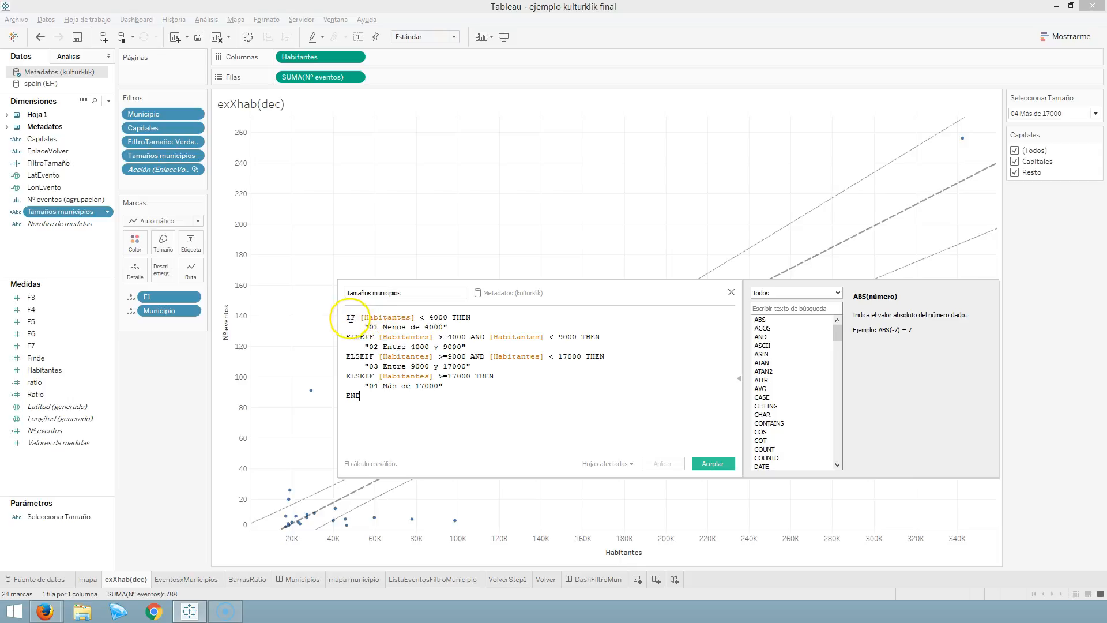
{"action": "double_click", "coordinate": [384, 317]}
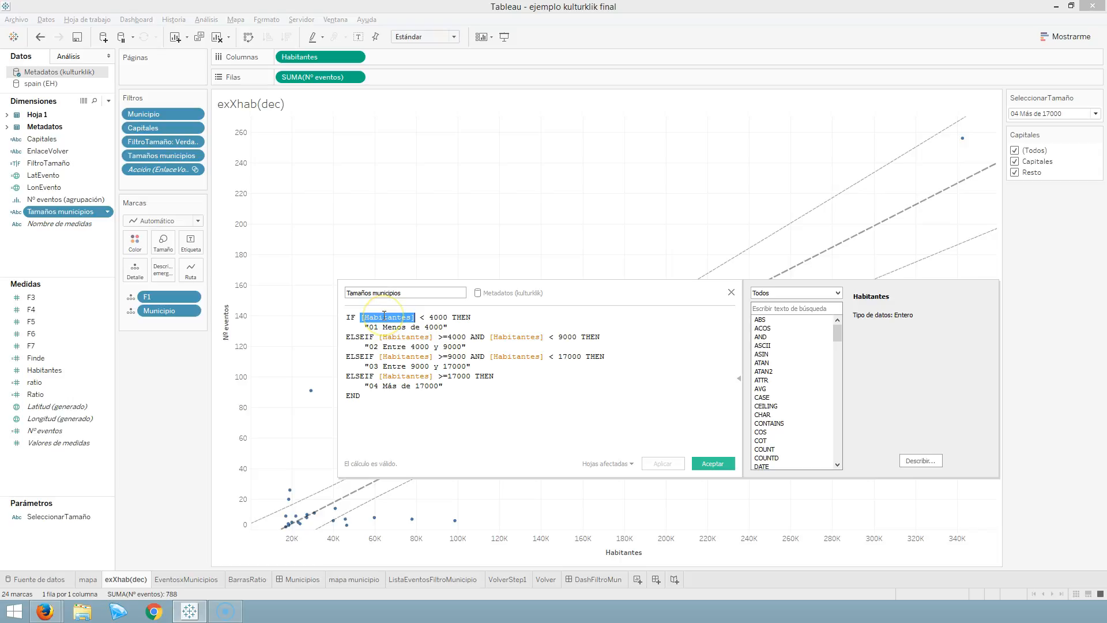
{"action": "left_click", "coordinate": [437, 318]}
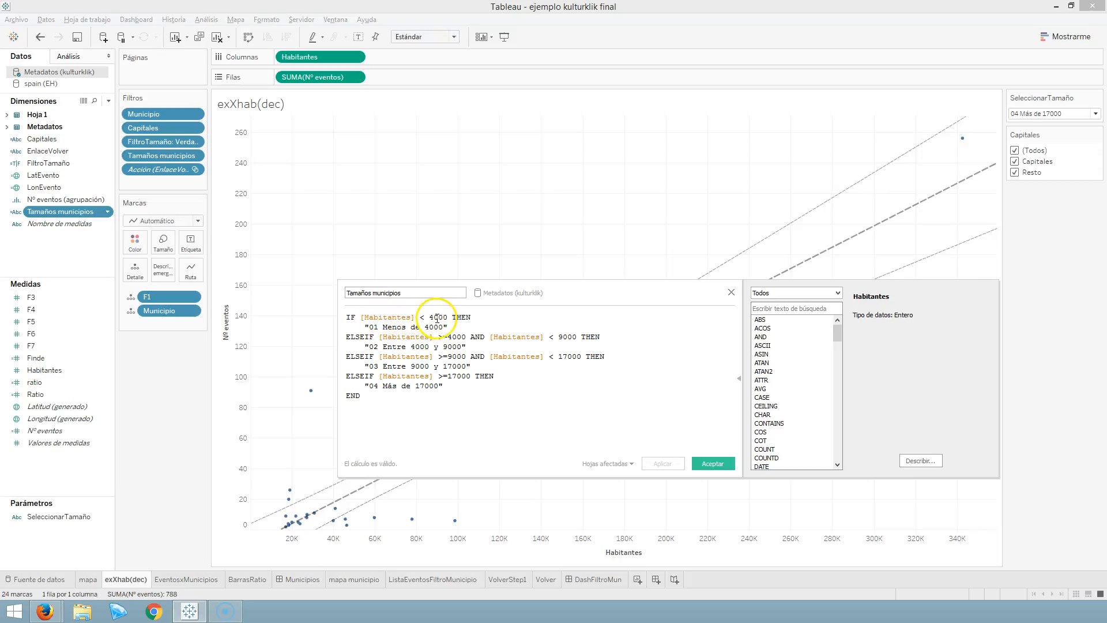
{"action": "left_click", "coordinate": [52, 370]}
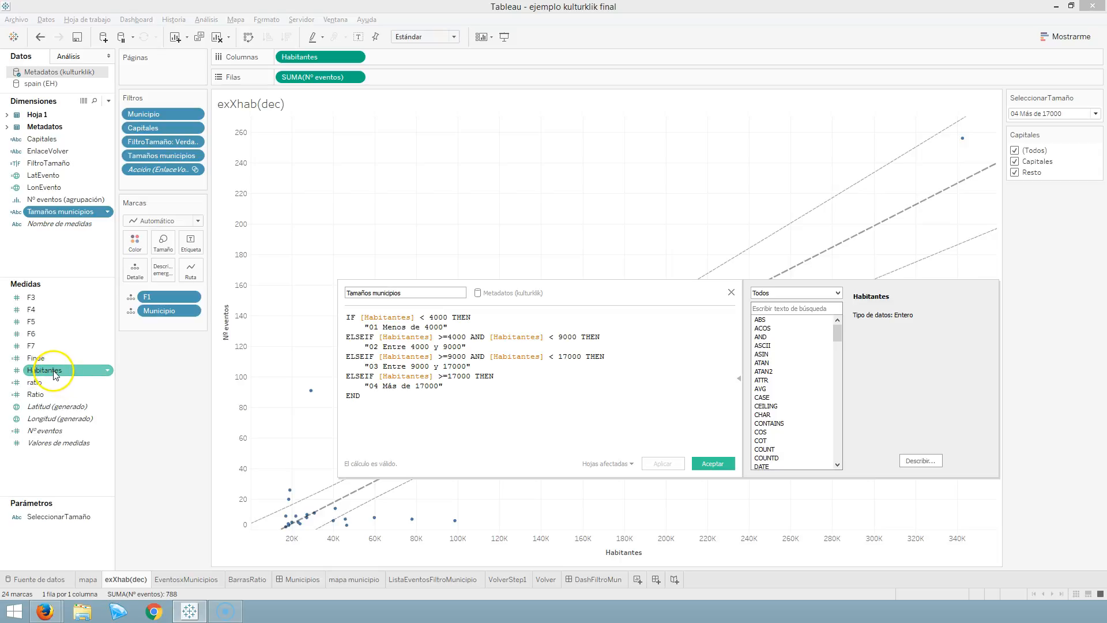
{"action": "left_click_drag", "start_coordinate": [363, 328], "coordinate": [453, 327]}
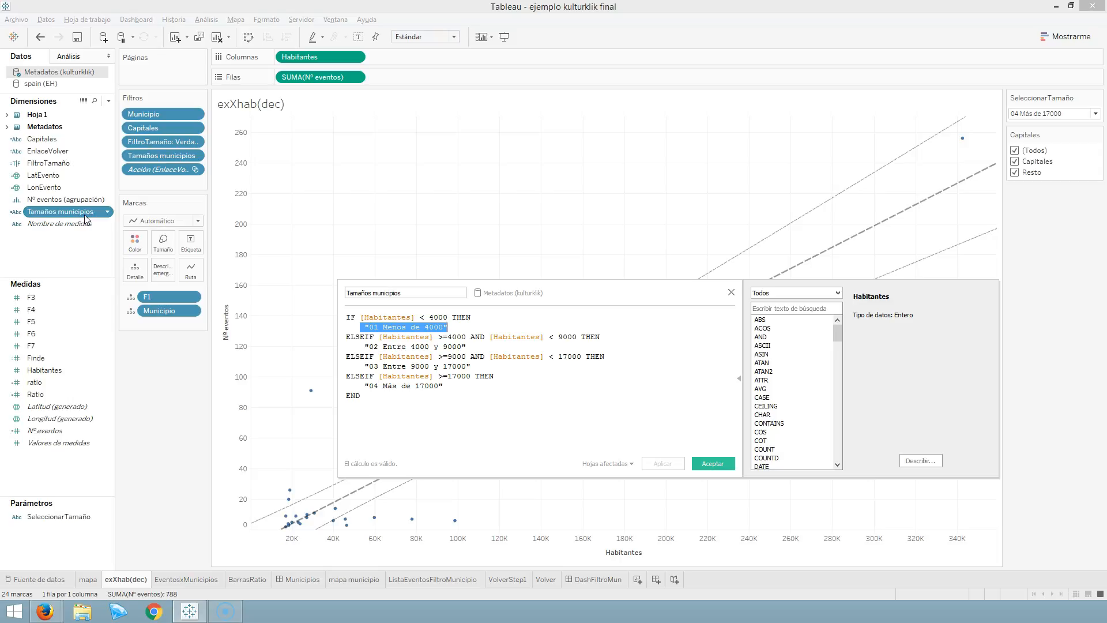
{"action": "left_click", "coordinate": [408, 327]}
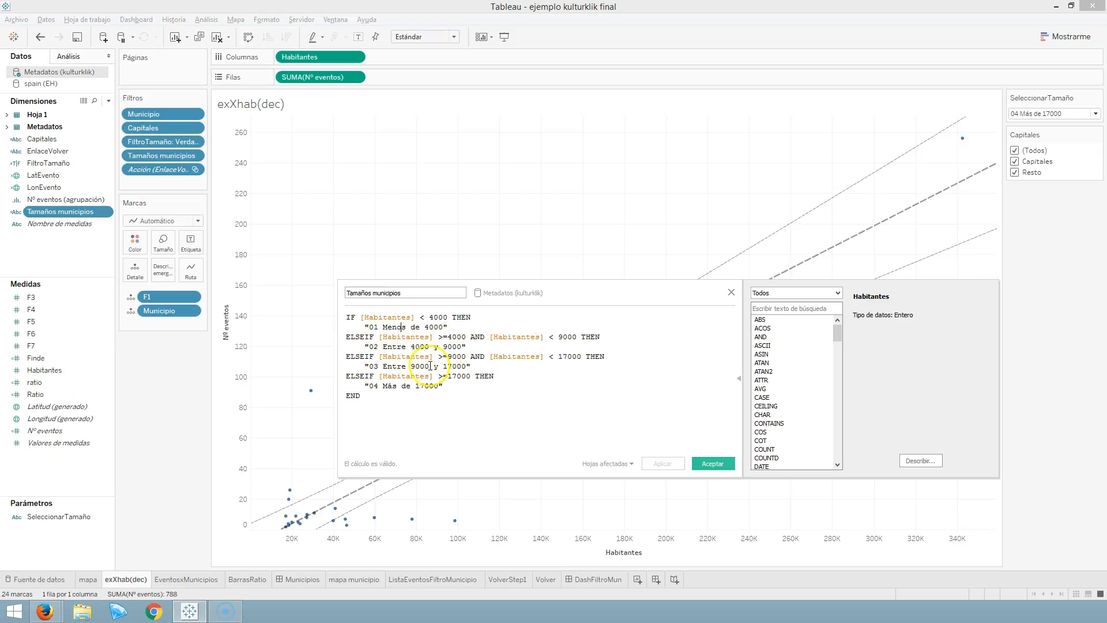
{"action": "left_click", "coordinate": [358, 396]}
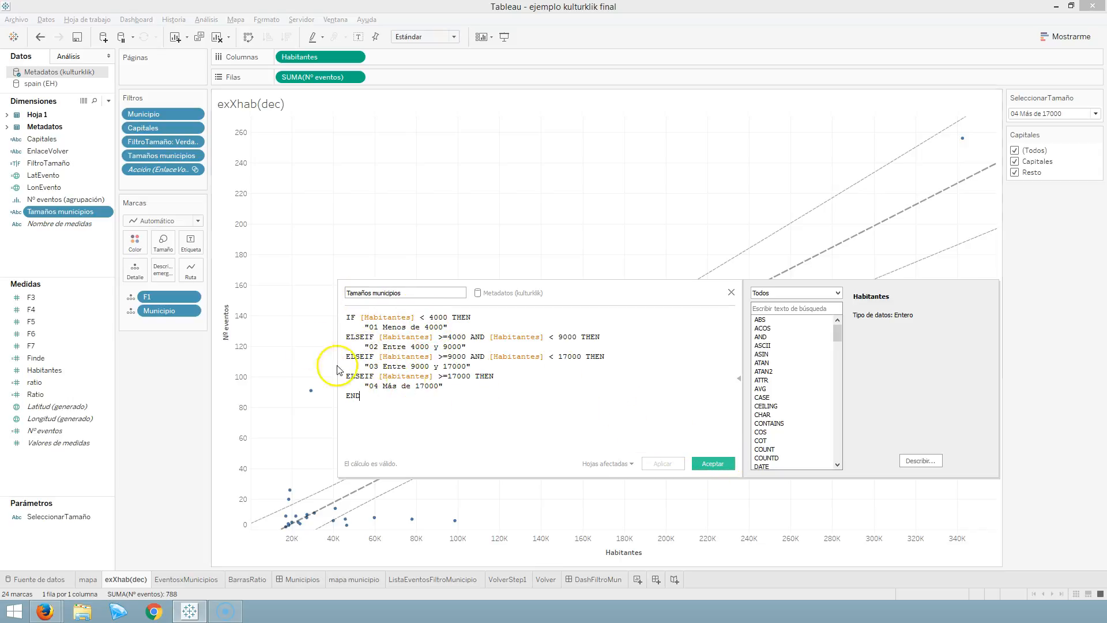
{"action": "left_click", "coordinate": [712, 464]}
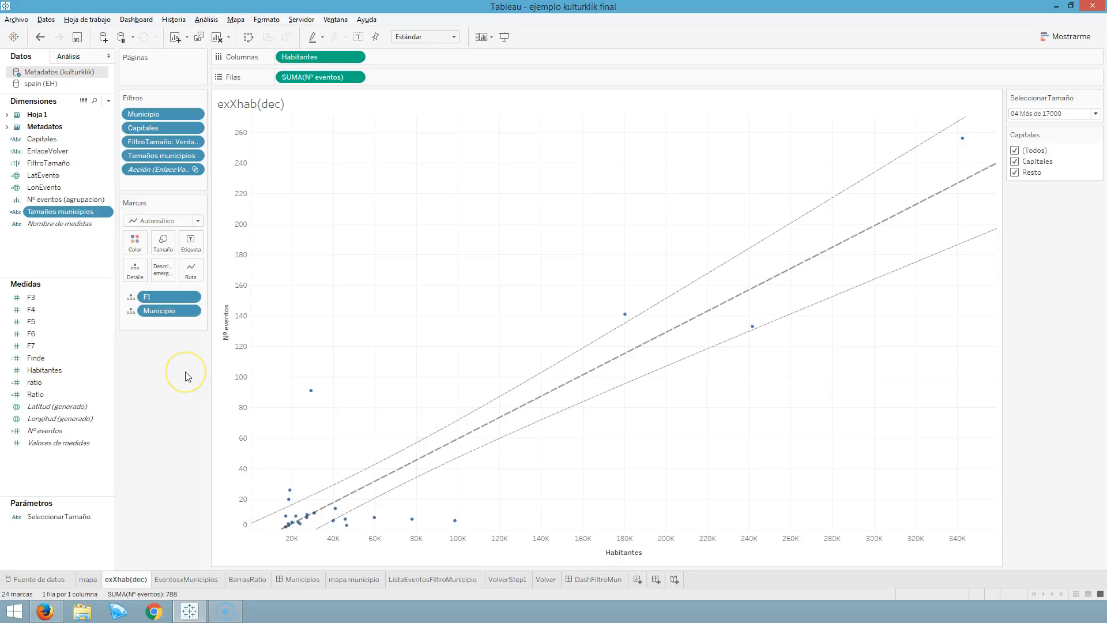
- Filter the BarrasRatio worksheet by Tamaños municipios, including the four size ranges and excluding Nulo
{"action": "left_click", "coordinate": [248, 580]}
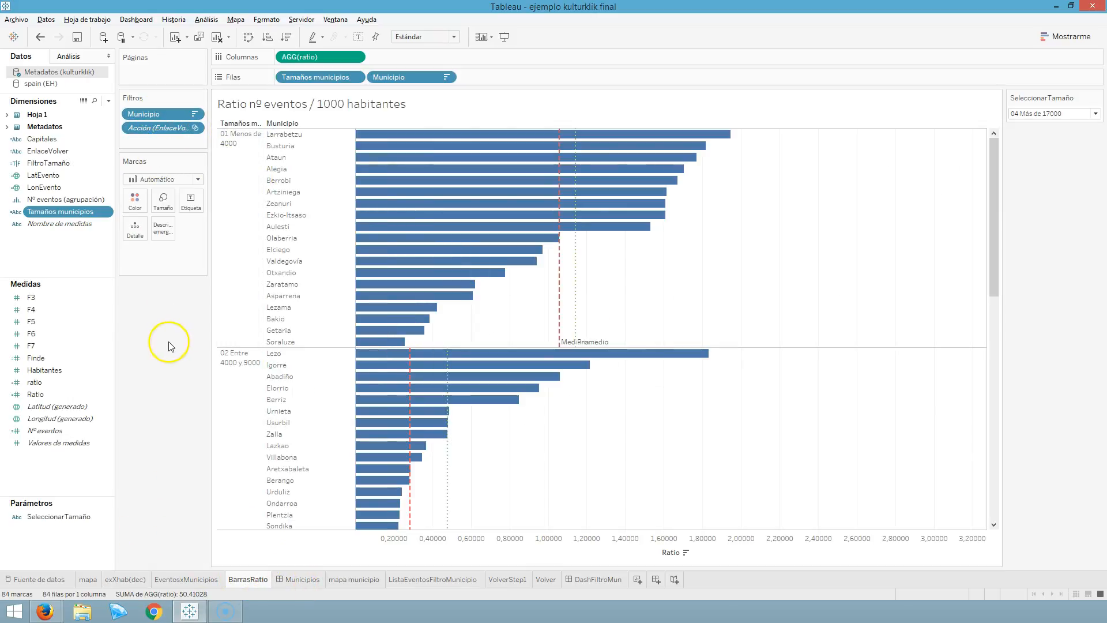
{"action": "left_click_drag", "start_coordinate": [62, 215], "coordinate": [171, 143]}
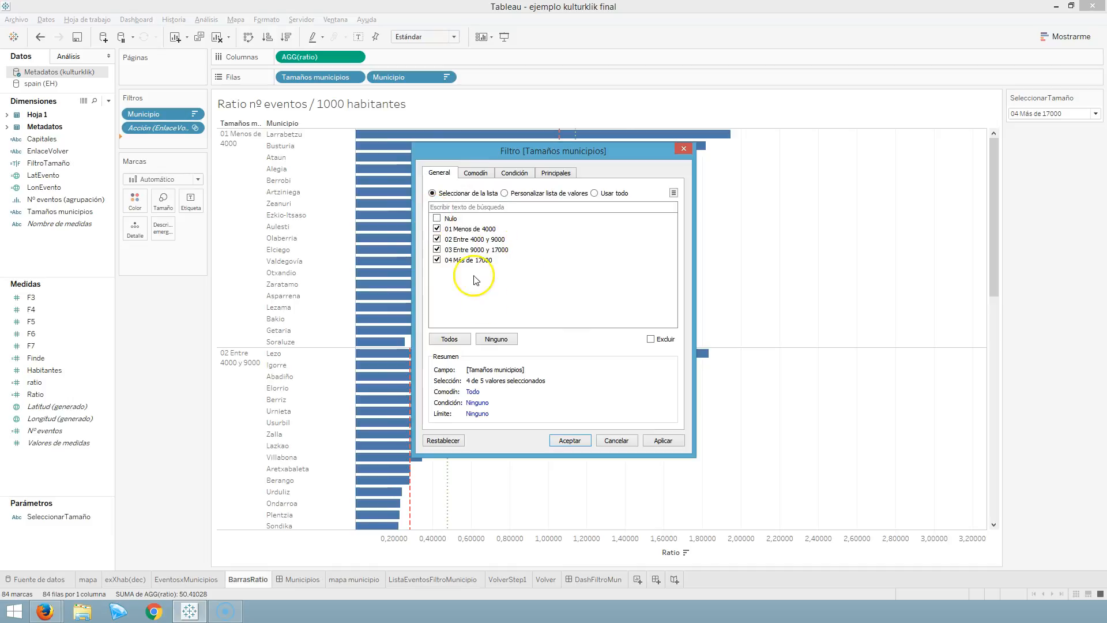
{"action": "left_click", "coordinate": [655, 441]}
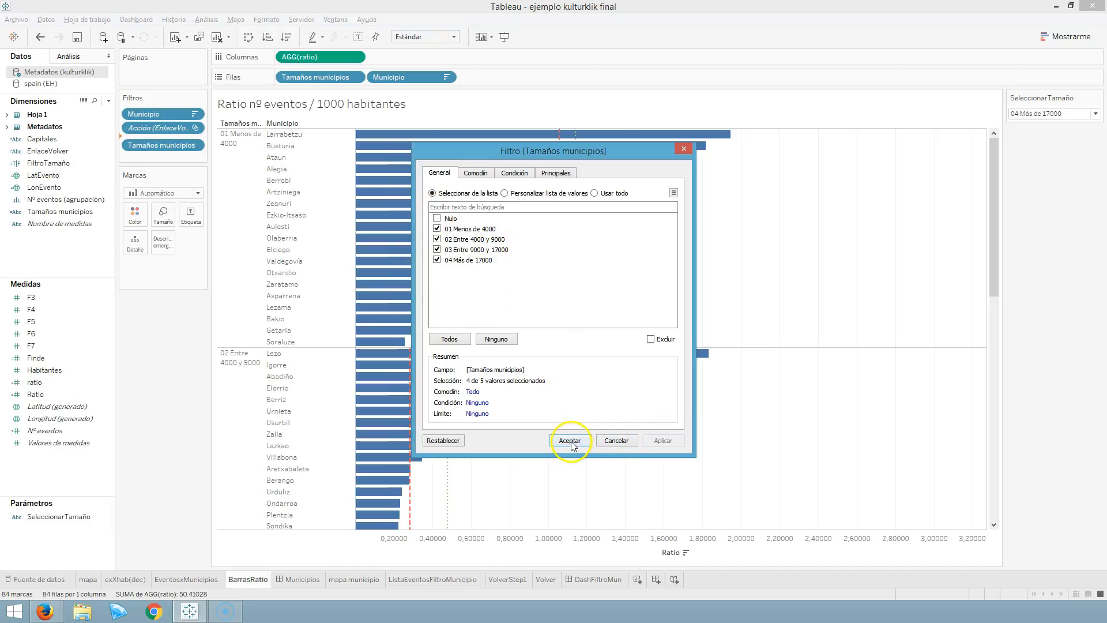
{"action": "left_click", "coordinate": [571, 440]}
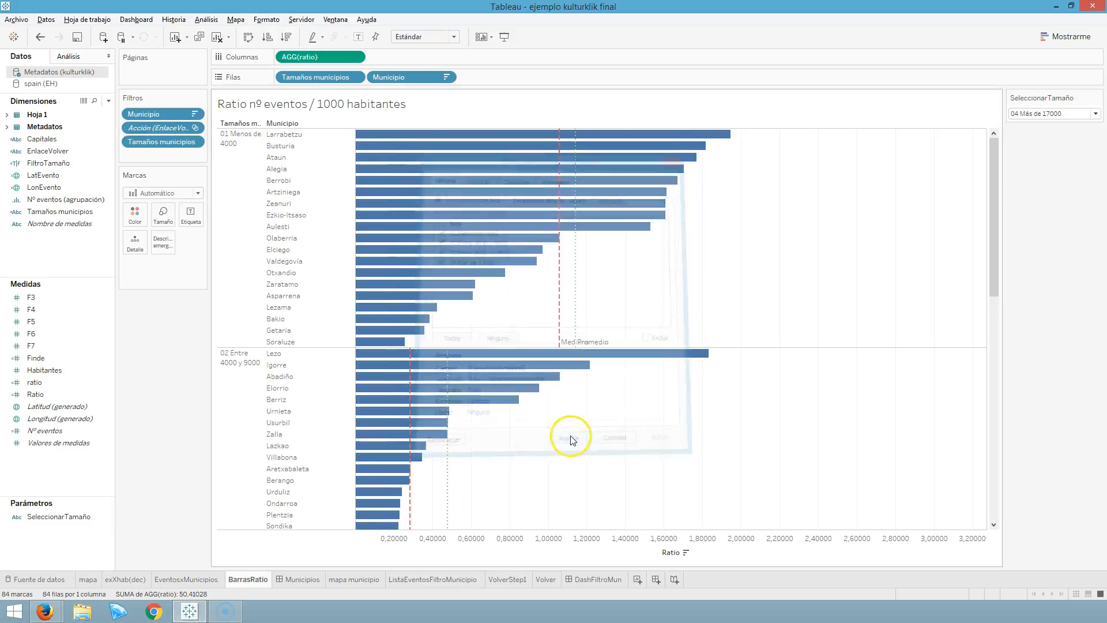
- Show the Tamaños municipios filter control on BarrasRatio and leave only 04 Más de 17000 selected
{"action": "left_click", "coordinate": [198, 142]}
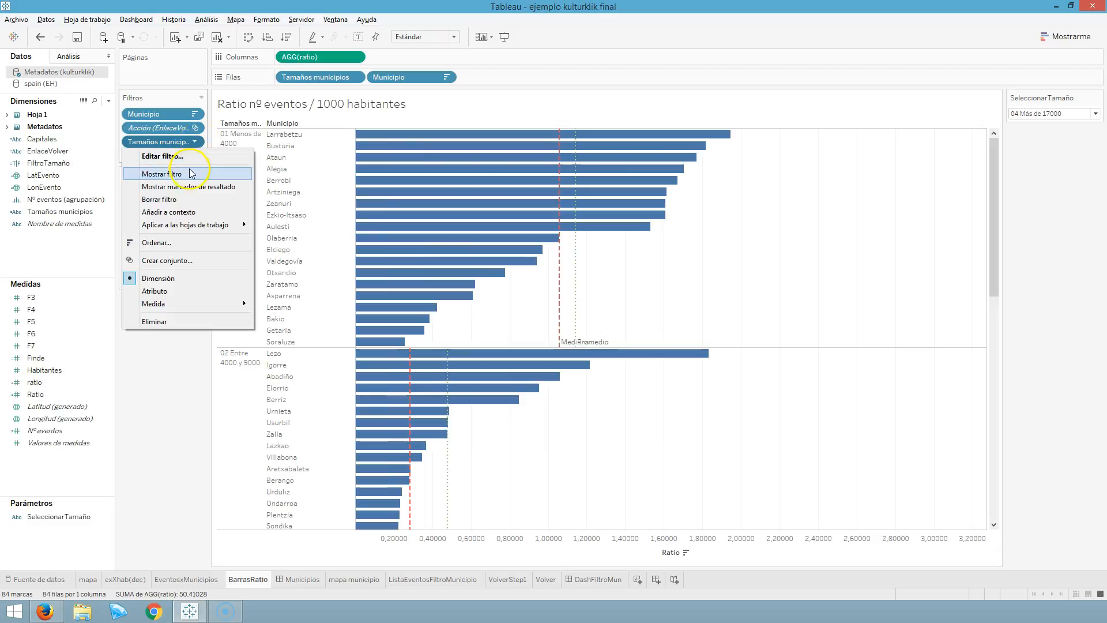
{"action": "left_click", "coordinate": [162, 174]}
{"action": "left_click", "coordinate": [1015, 190]}
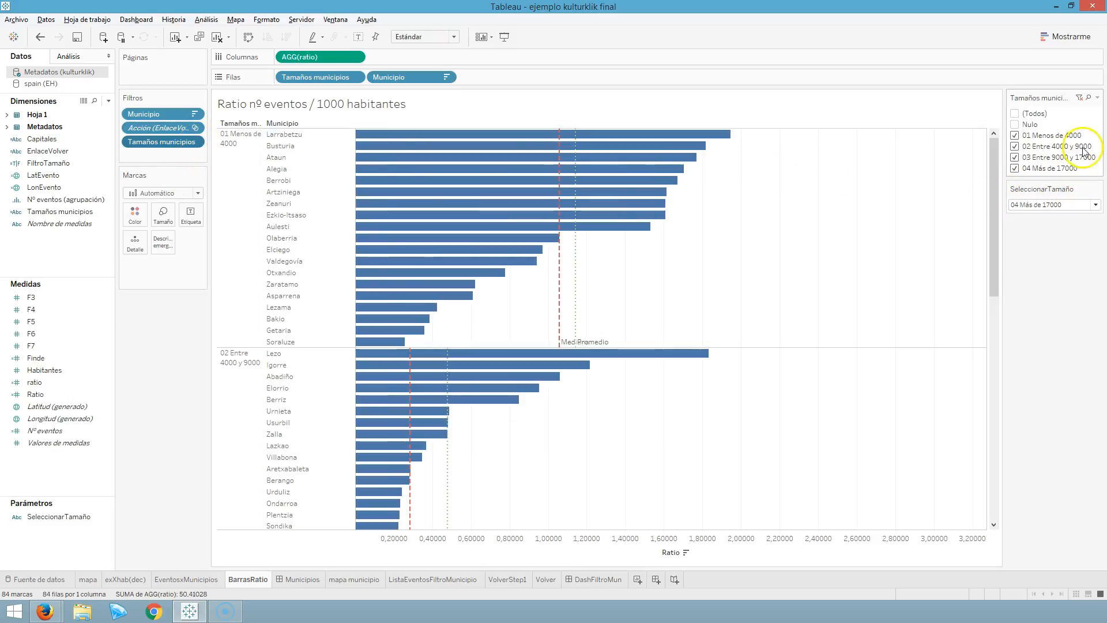
{"action": "left_click", "coordinate": [1041, 134]}
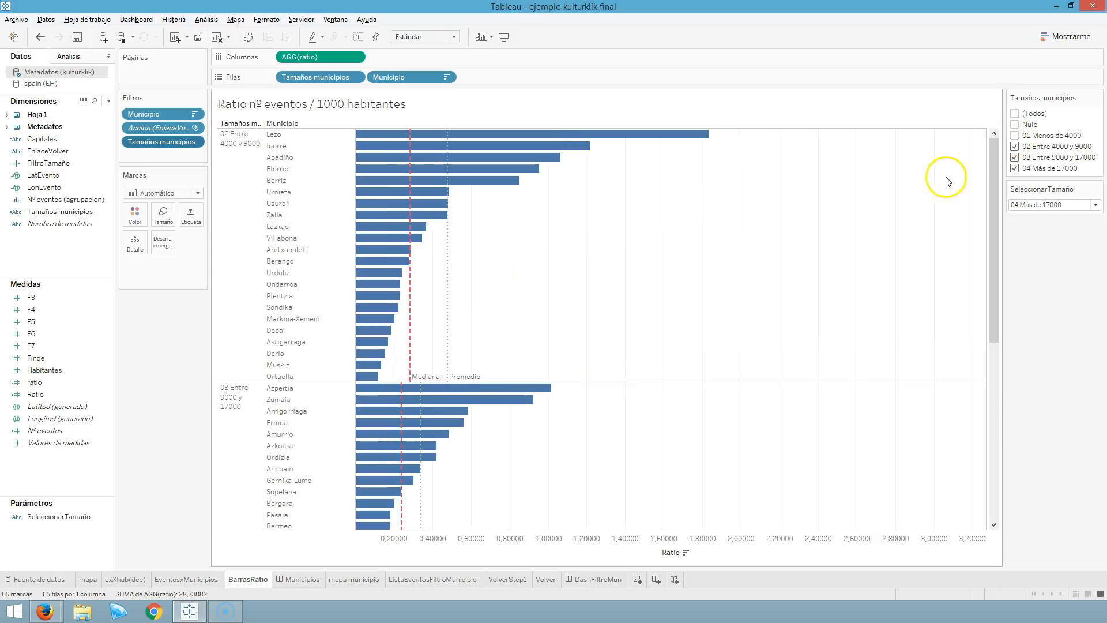
{"action": "left_click", "coordinate": [1015, 147]}
{"action": "left_click", "coordinate": [1014, 157]}
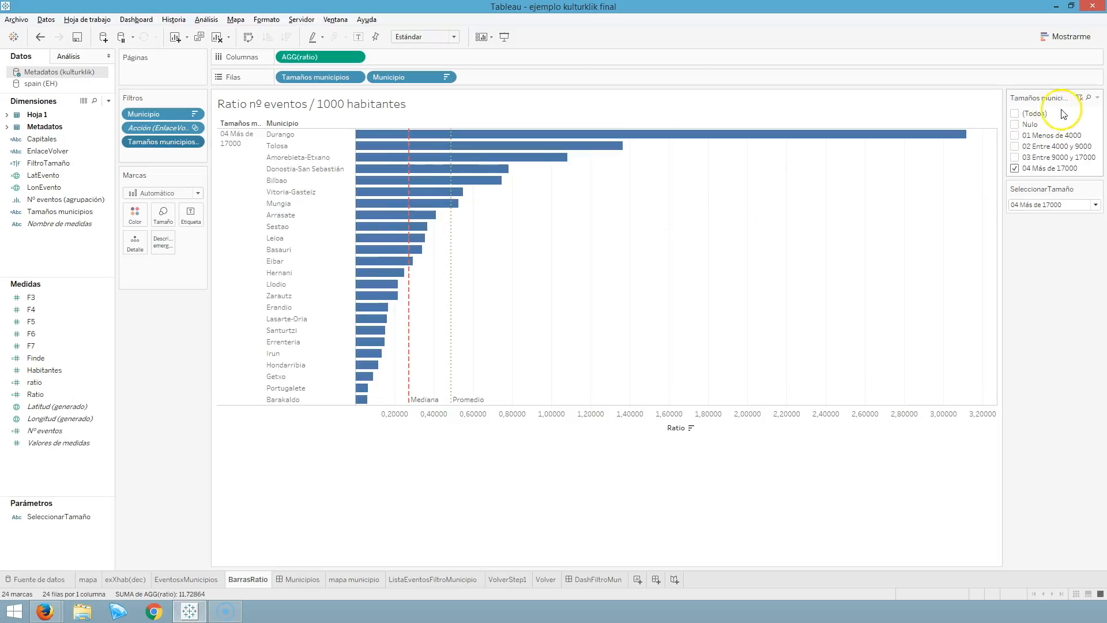
- Change the Tamaños municipios filter control to a single-value dropdown and choose 01 Menos de 4000
{"action": "left_click", "coordinate": [1097, 98]}
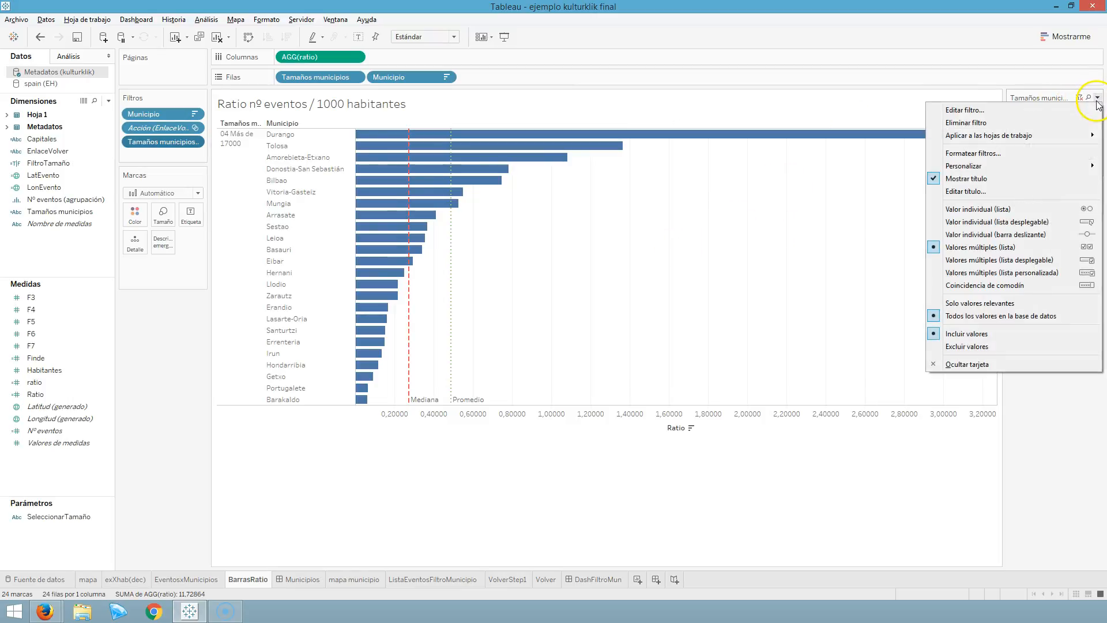
{"action": "left_click", "coordinate": [997, 224]}
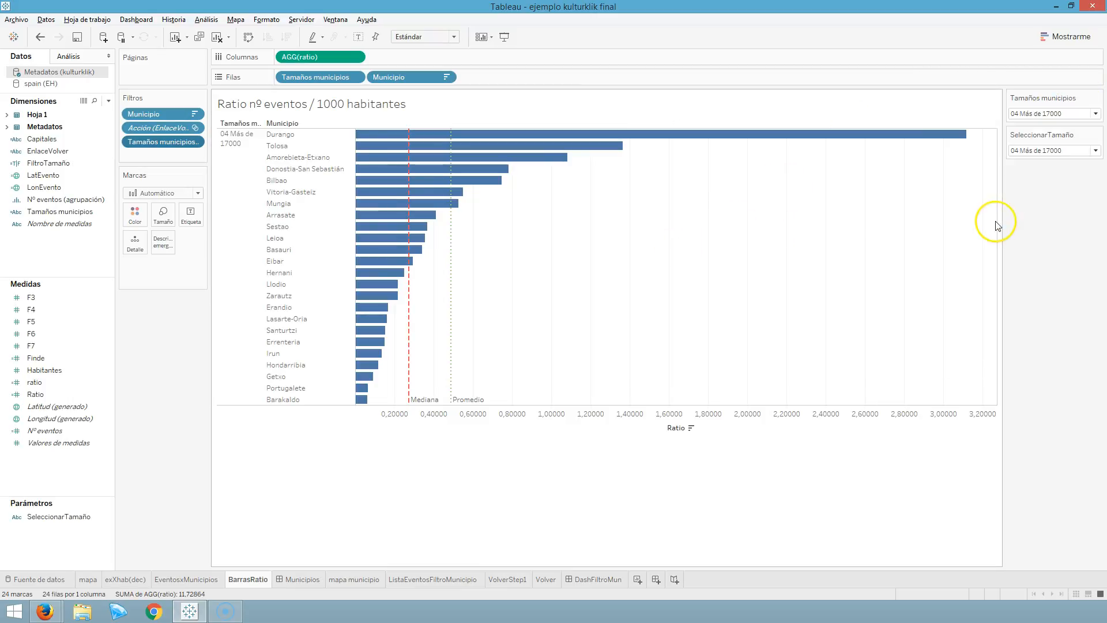
{"action": "left_click", "coordinate": [1096, 115]}
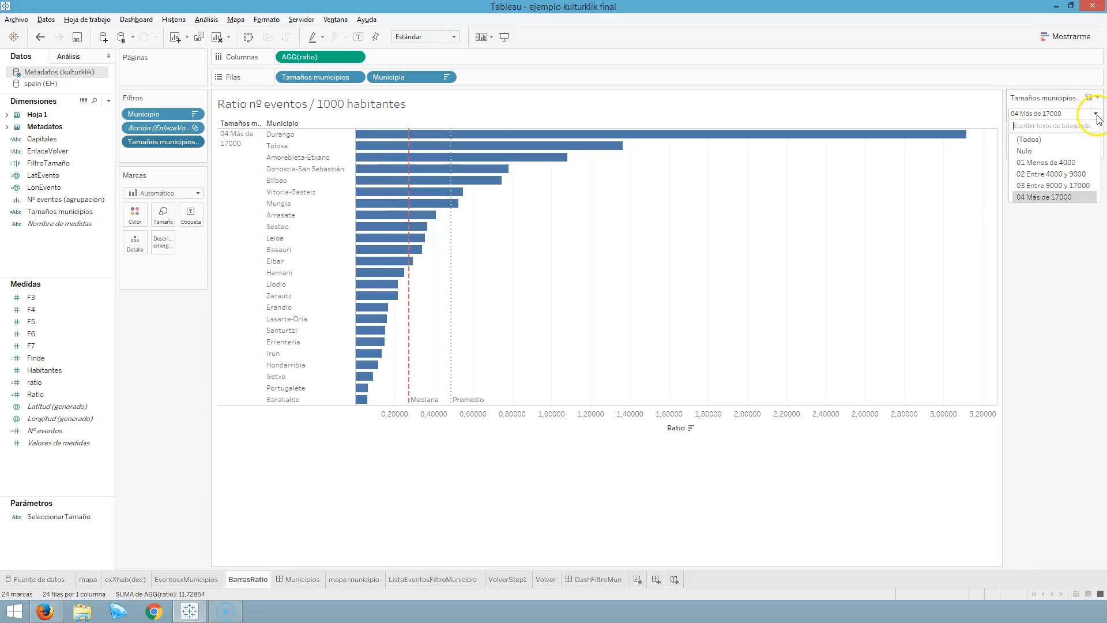
{"action": "left_click", "coordinate": [1072, 163]}
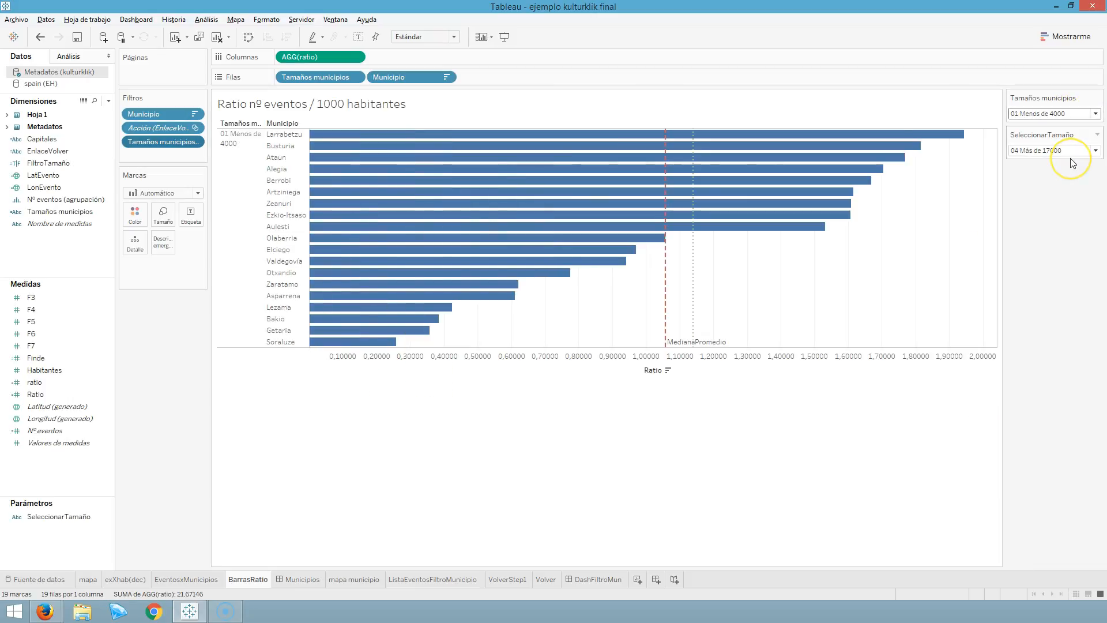
{"action": "left_click", "coordinate": [1095, 113]}
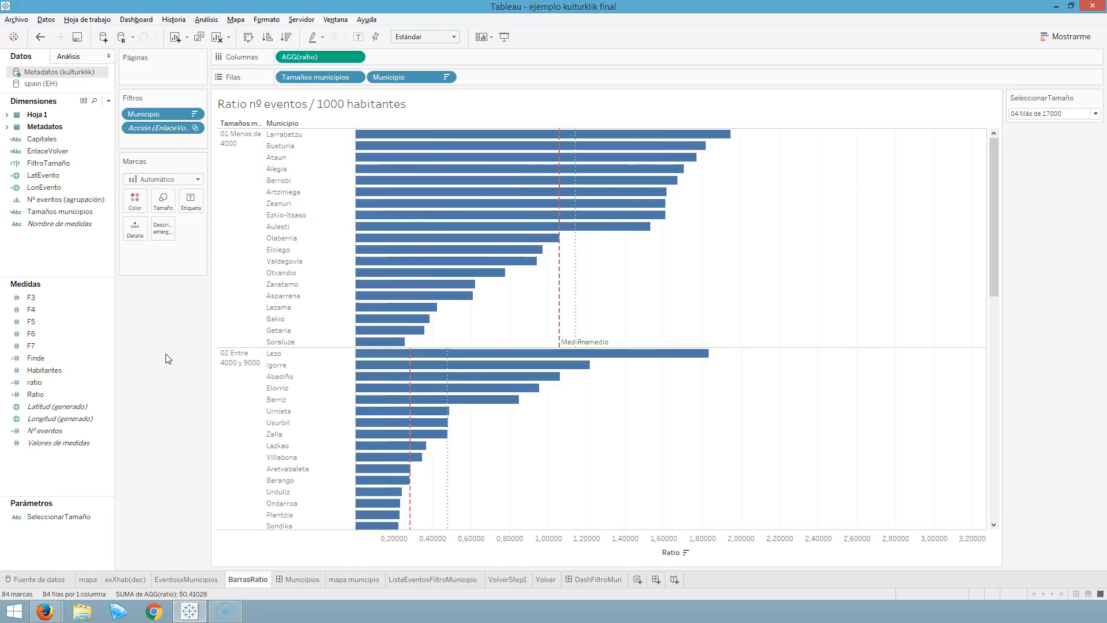
- Examine the charts and the municipality size selector on the Municipios dashboard, and return to the BarrasRatio worksheet
{"action": "left_click", "coordinate": [284, 582]}
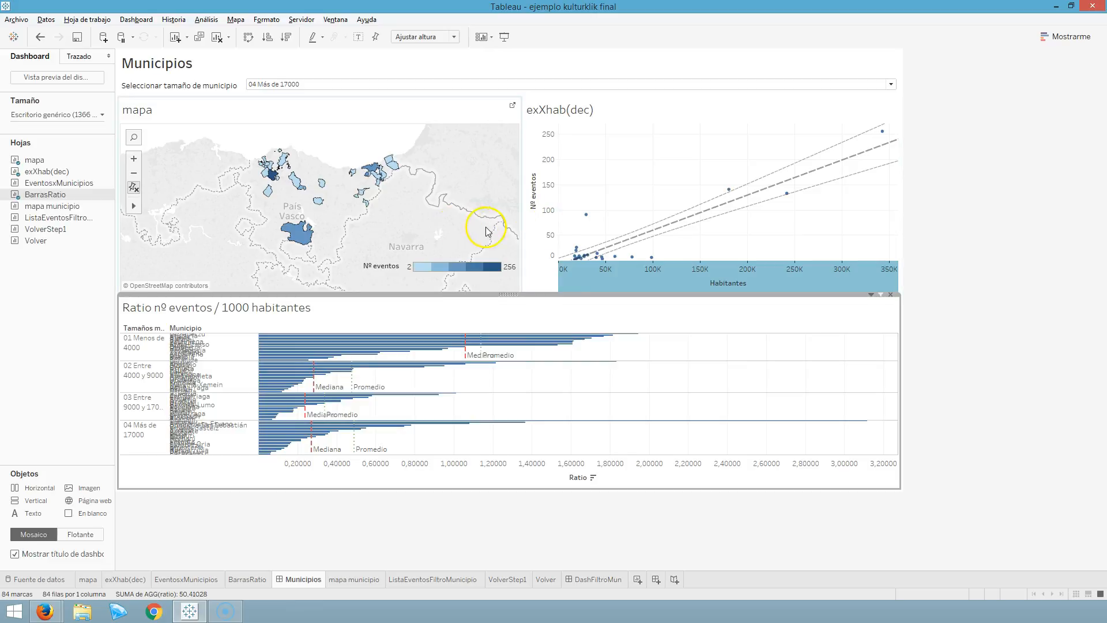
{"action": "left_click", "coordinate": [248, 580]}
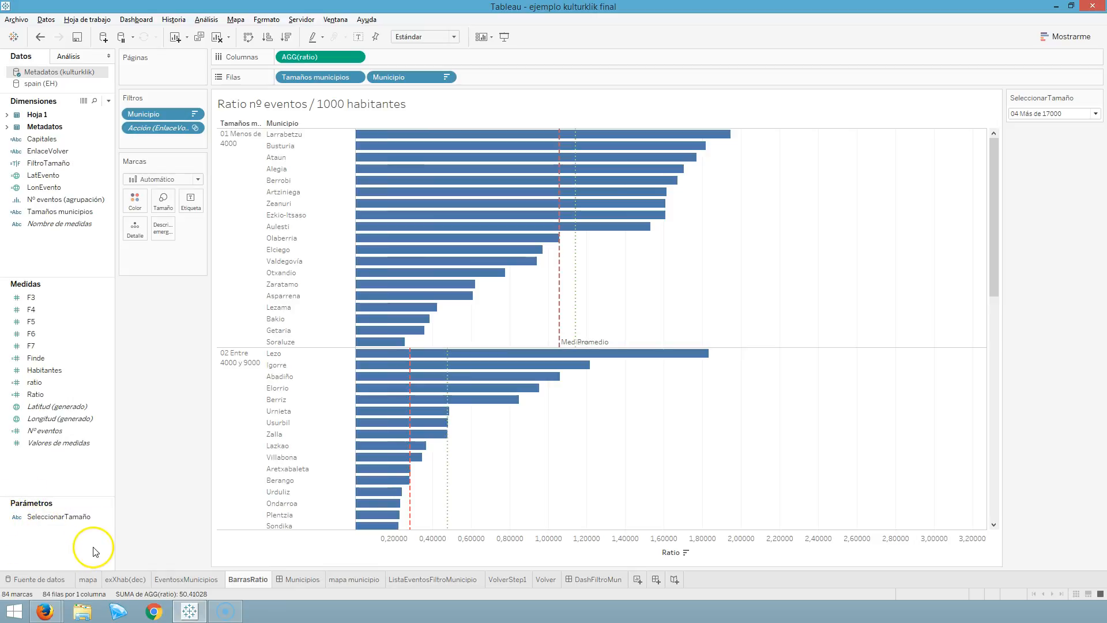
- Open the SeleccionarTamaño parameter for editing and examine its data type, allowable values and list of values
{"action": "left_click", "coordinate": [109, 102]}
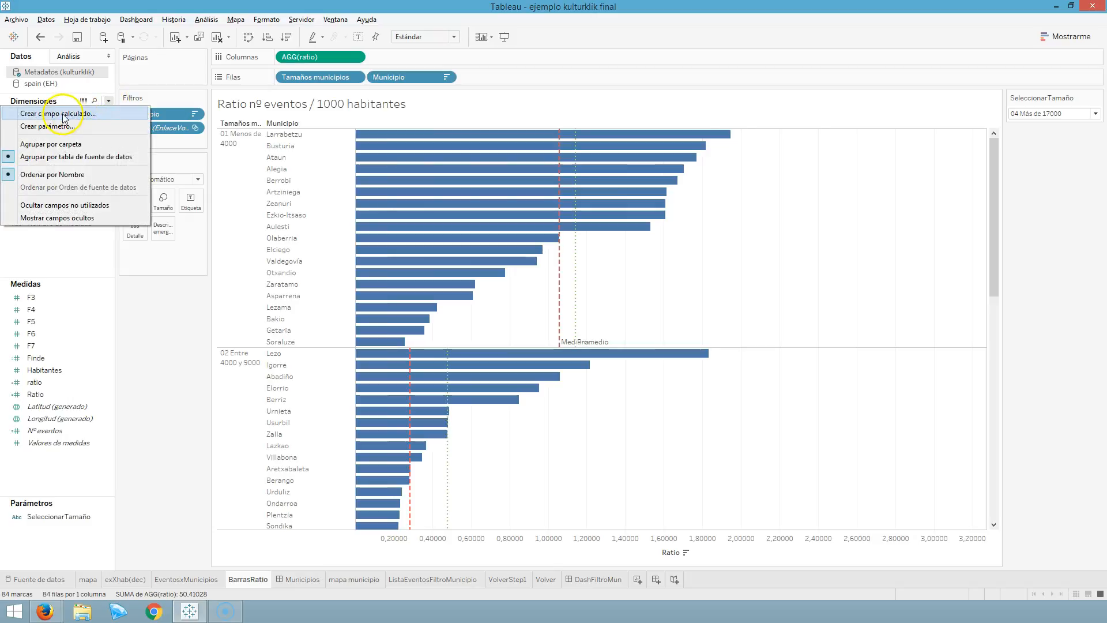
{"action": "left_click", "coordinate": [84, 219]}
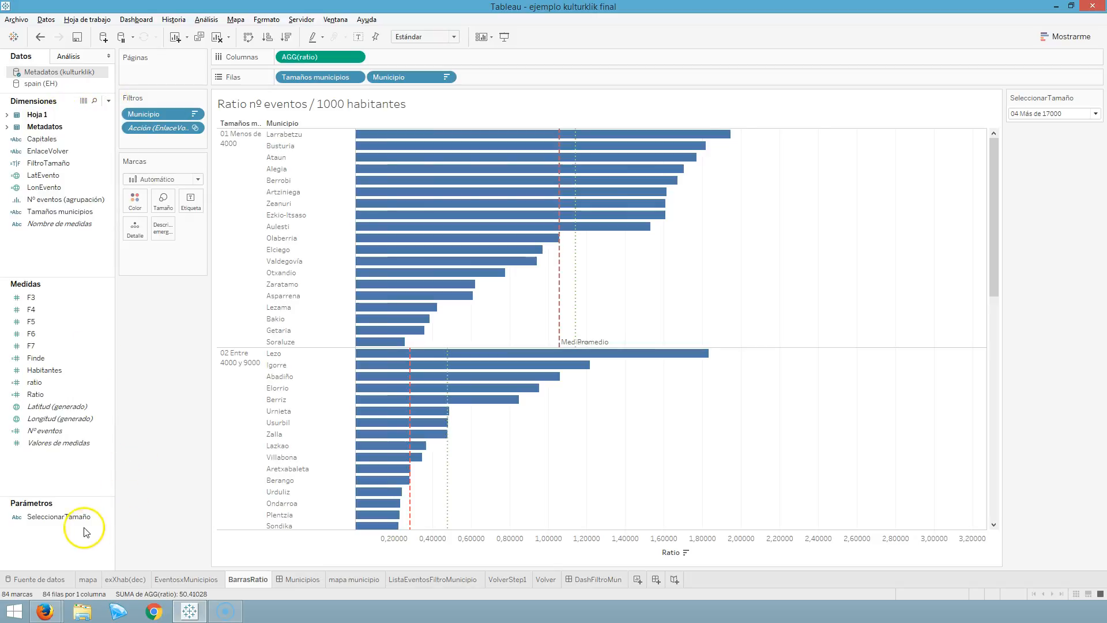
{"action": "left_click", "coordinate": [108, 517]}
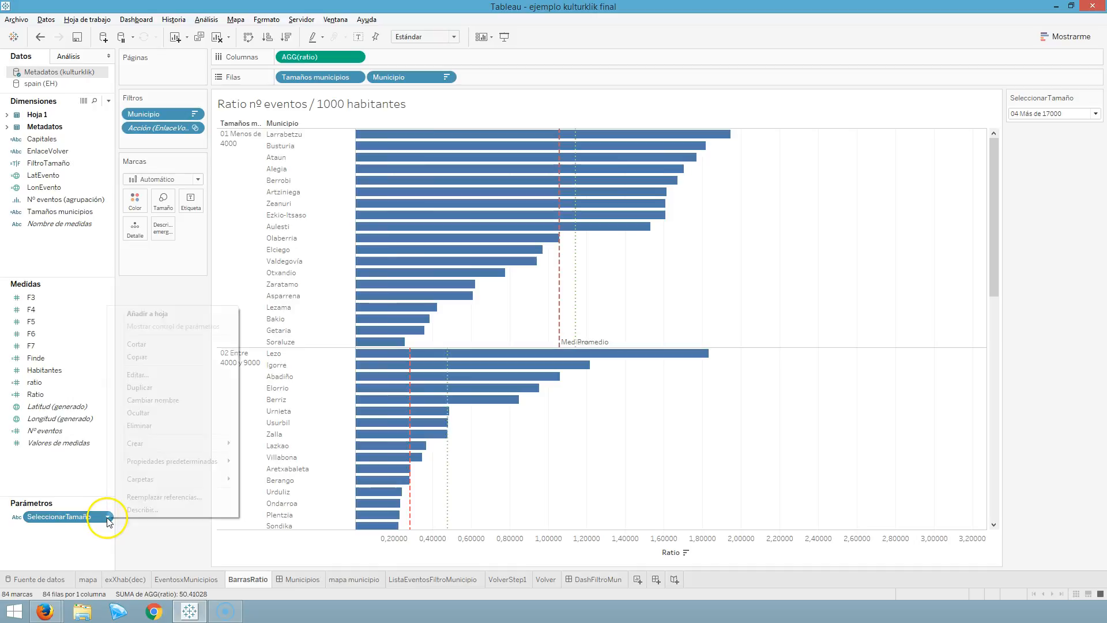
{"action": "left_click", "coordinate": [153, 375]}
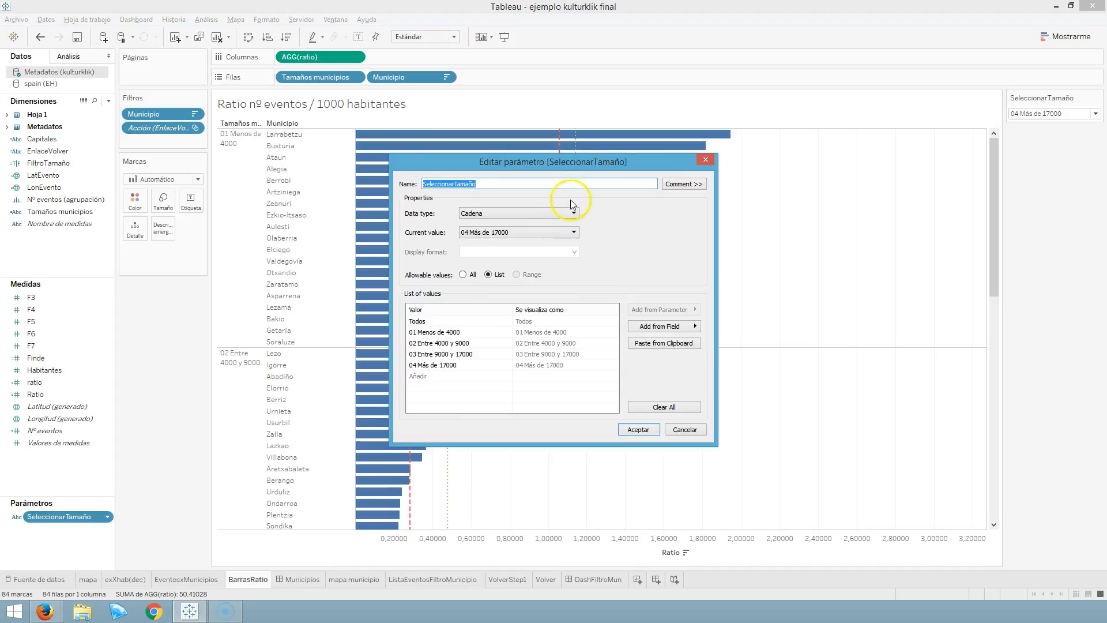
{"action": "left_click", "coordinate": [521, 215]}
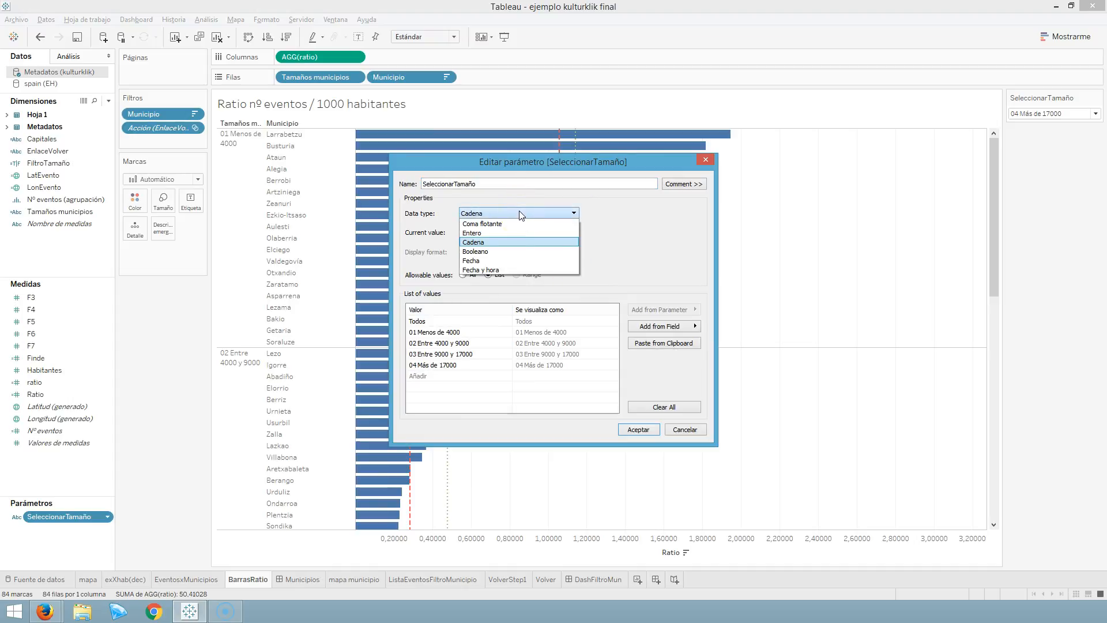
{"action": "left_click", "coordinate": [497, 245]}
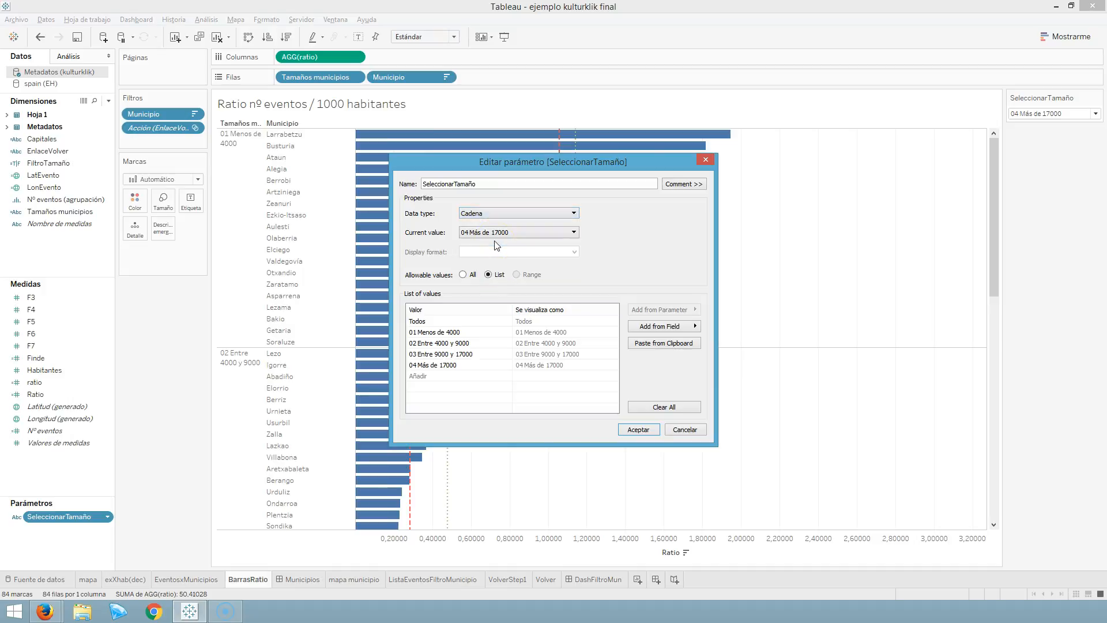
{"action": "left_click", "coordinate": [466, 276]}
{"action": "left_click", "coordinate": [488, 275]}
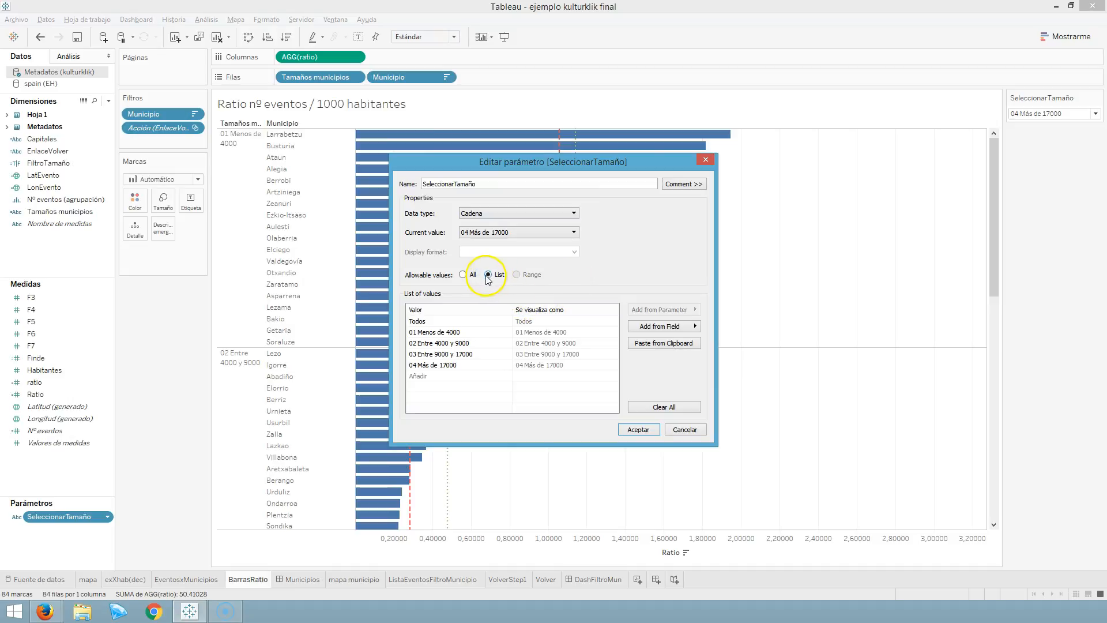
{"action": "left_click", "coordinate": [442, 323]}
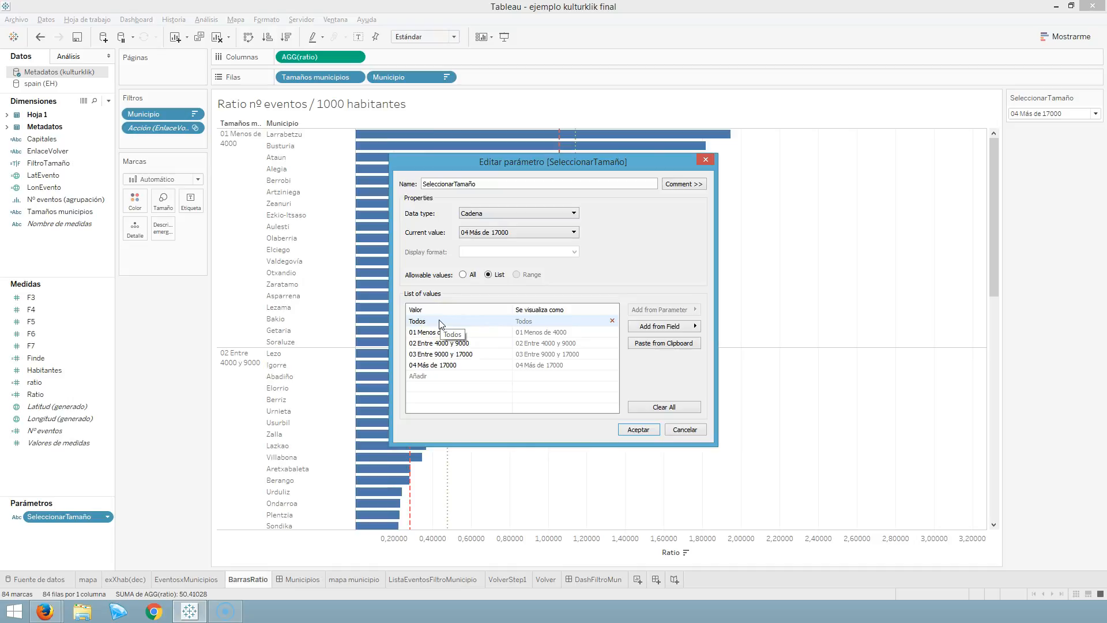
{"action": "left_click", "coordinate": [439, 312]}
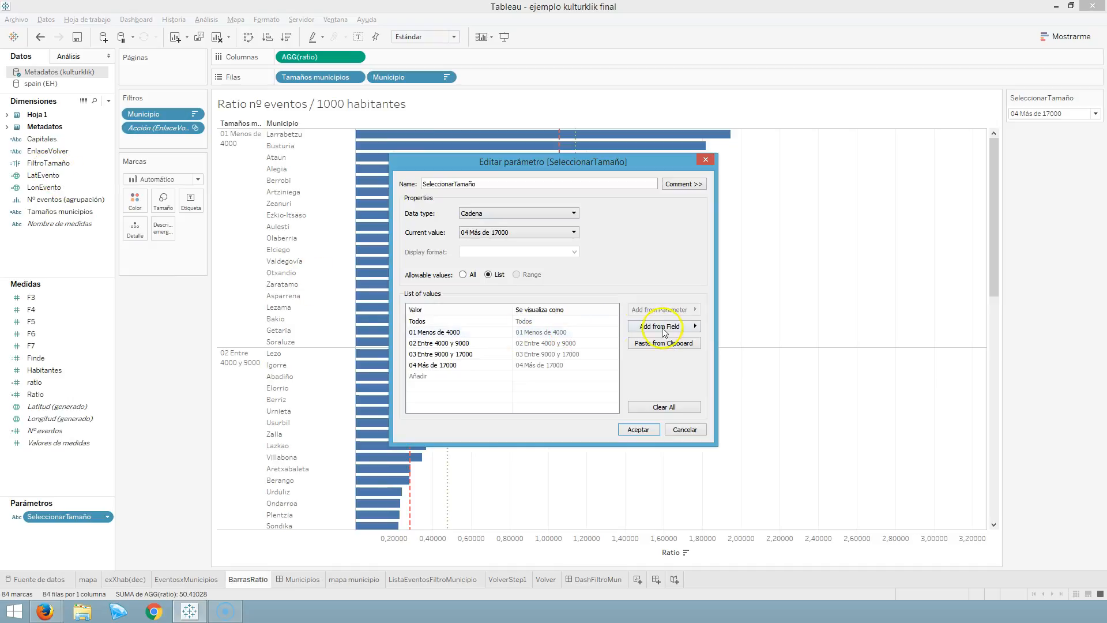
{"action": "left_click", "coordinate": [476, 377]}
- Add the values of the Tamaños municipios field from Metadatos (kulturklik) to the parameter's list of values
{"action": "left_click", "coordinate": [648, 333]}
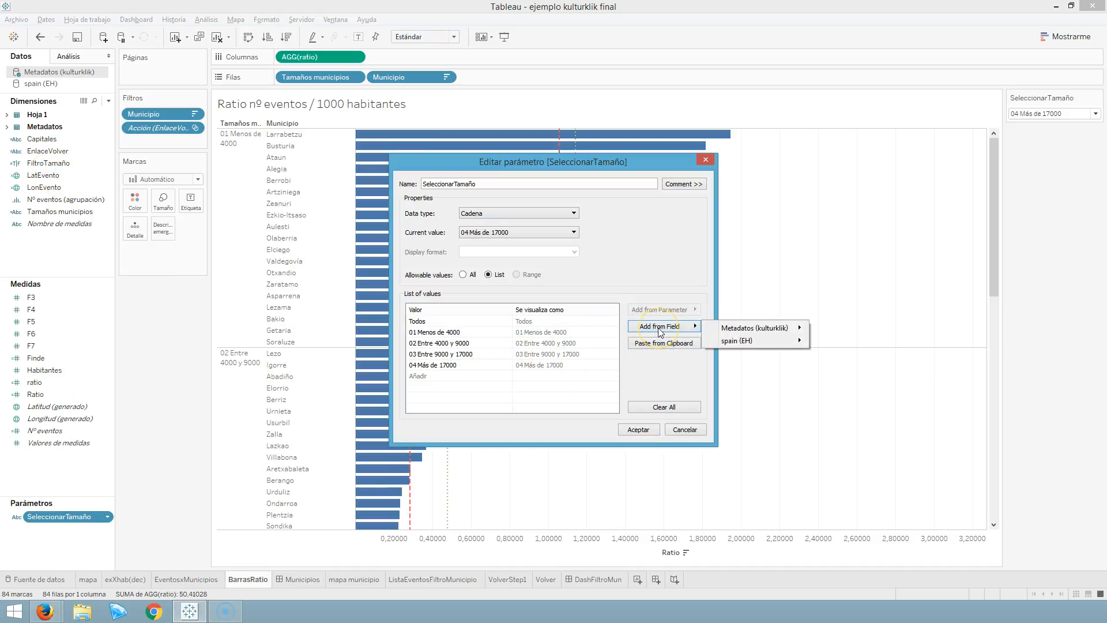
{"action": "left_click", "coordinate": [750, 327]}
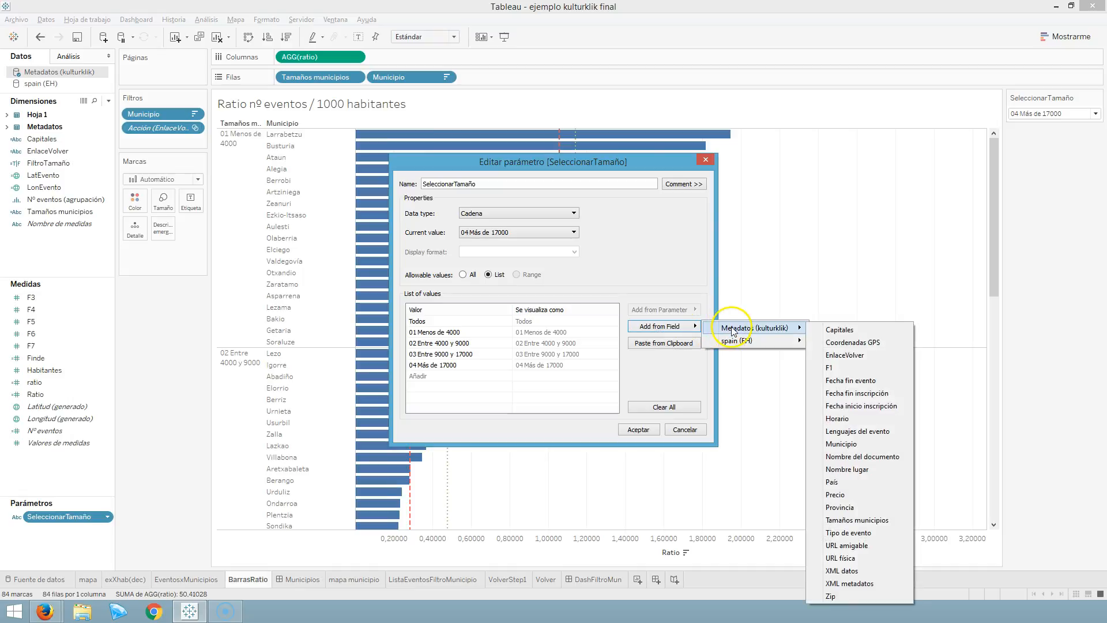
{"action": "left_click", "coordinate": [869, 521]}
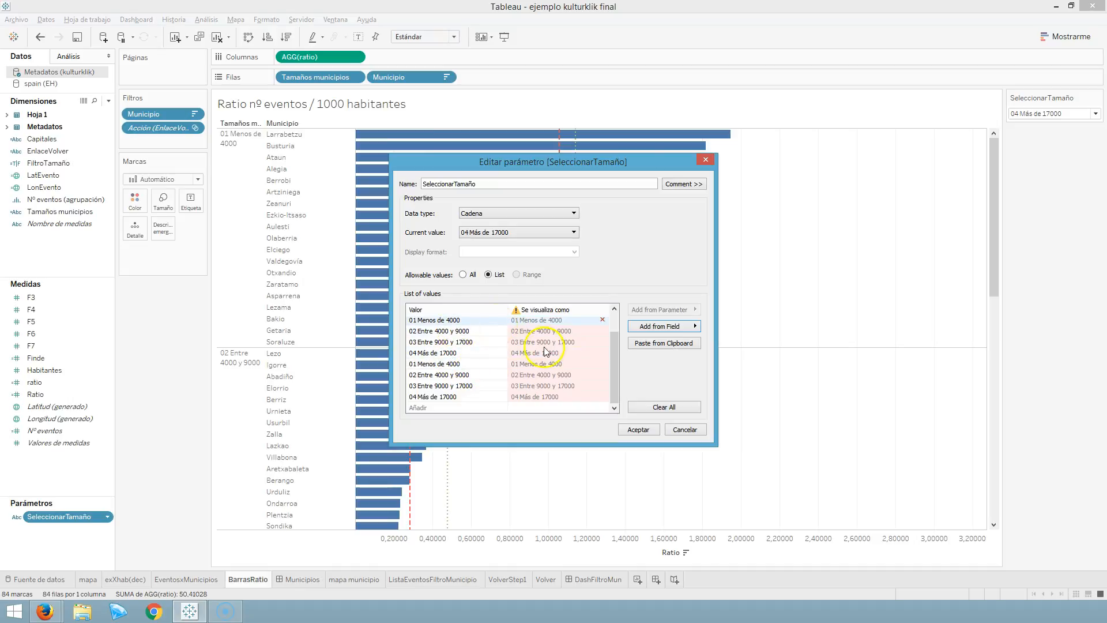
- Remove the duplicated size ranges from the SeleccionarTamaño list of values and accept the parameter
{"action": "left_click", "coordinate": [602, 396]}
{"action": "left_click", "coordinate": [603, 395]}
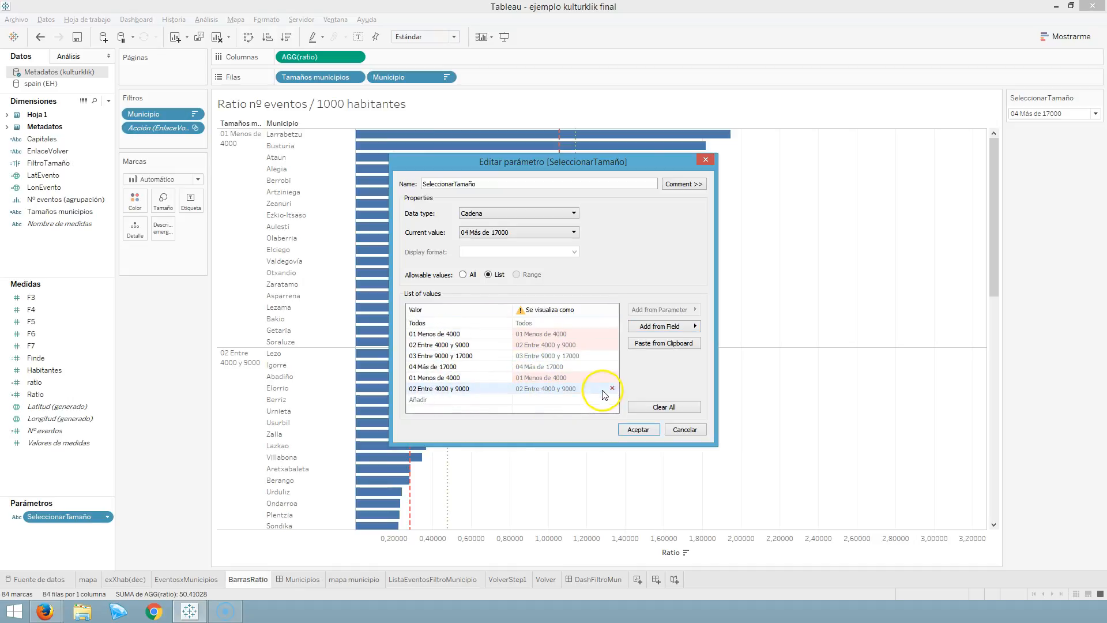
{"action": "left_click", "coordinate": [612, 388]}
{"action": "left_click", "coordinate": [613, 377]}
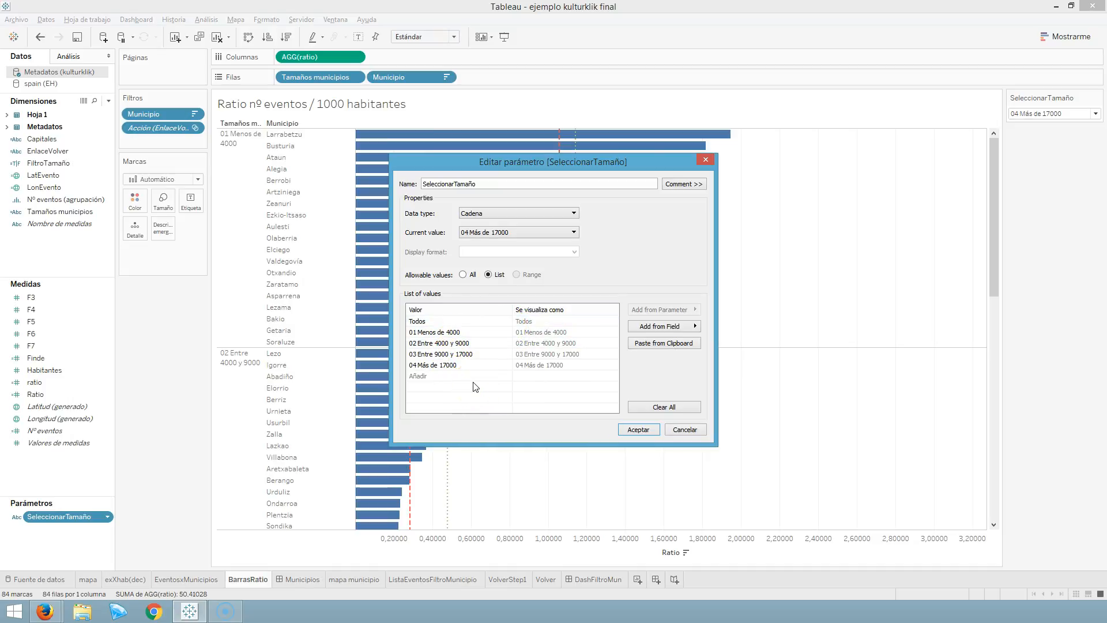
{"action": "left_click", "coordinate": [653, 430]}
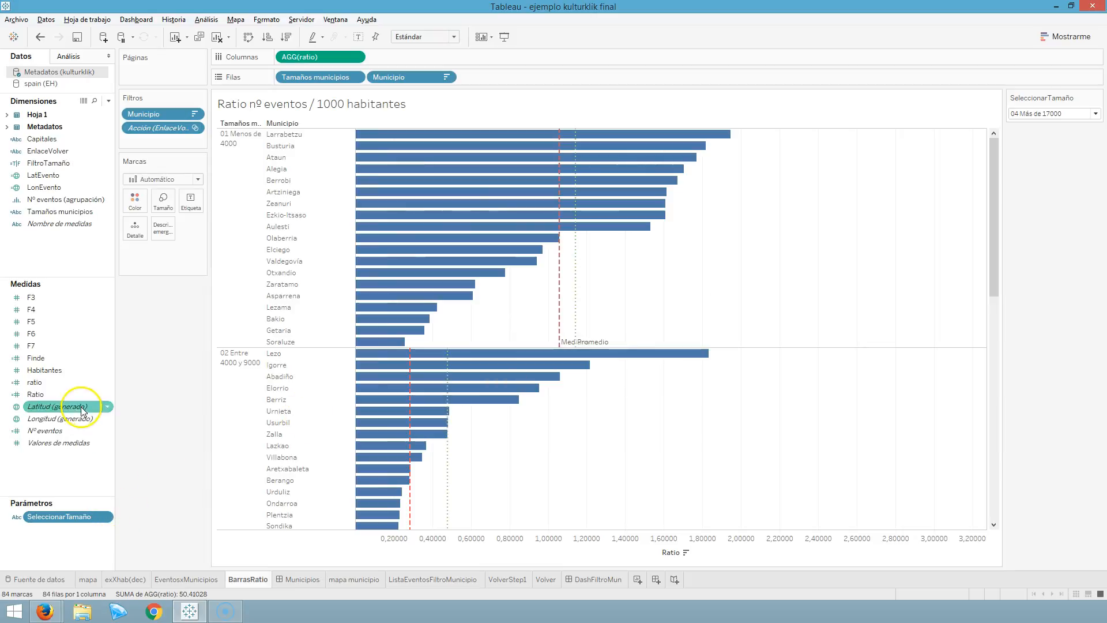
- Add the SeleccionarTamaño parameter to the BarrasRatio sheet and set its parameter control to 01 Menos de 4000
{"action": "right_click", "coordinate": [107, 518]}
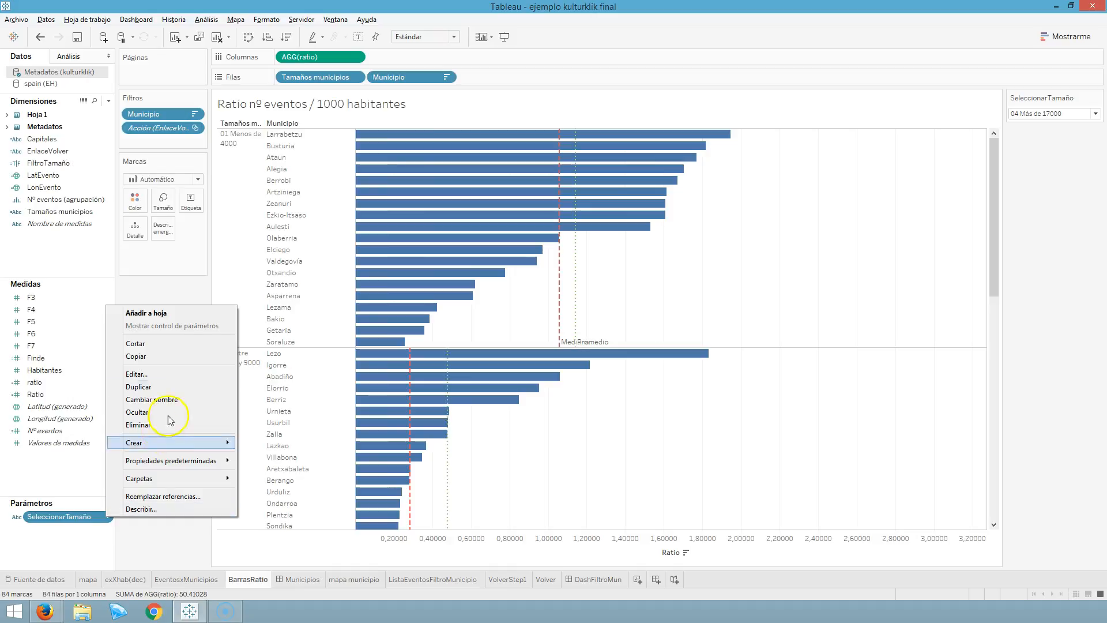
{"action": "left_click", "coordinate": [175, 313]}
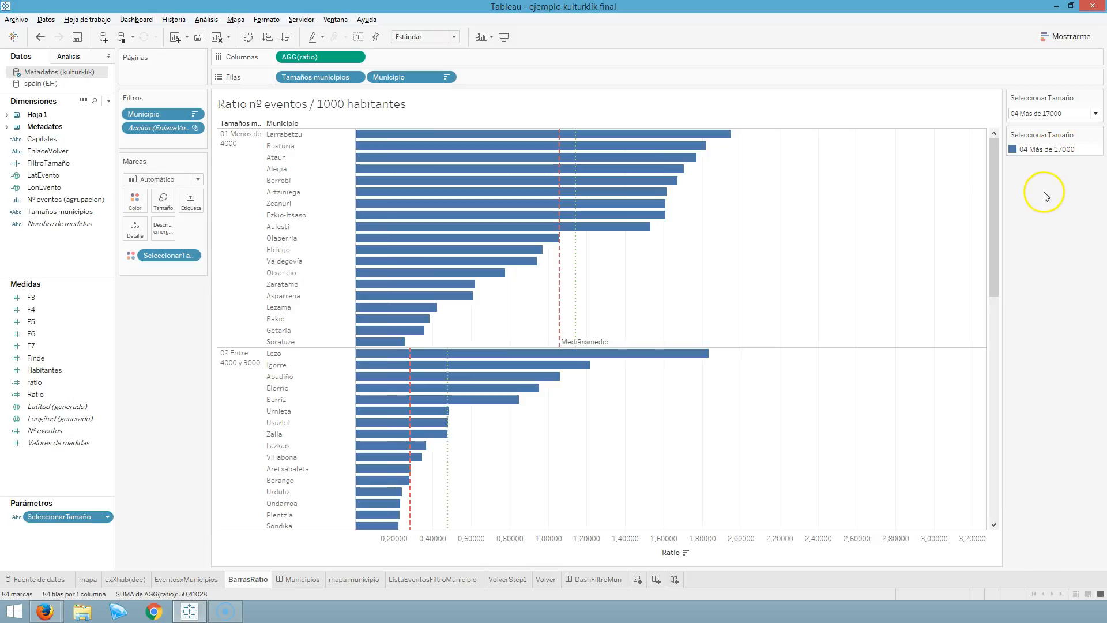
{"action": "left_click", "coordinate": [1094, 113]}
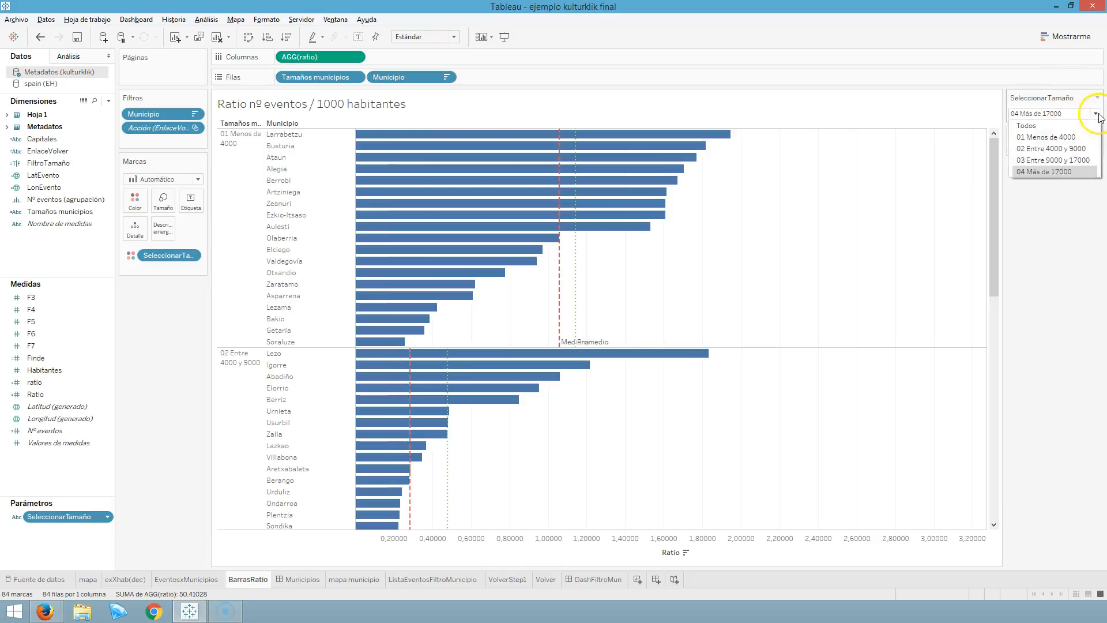
{"action": "left_click", "coordinate": [1037, 128]}
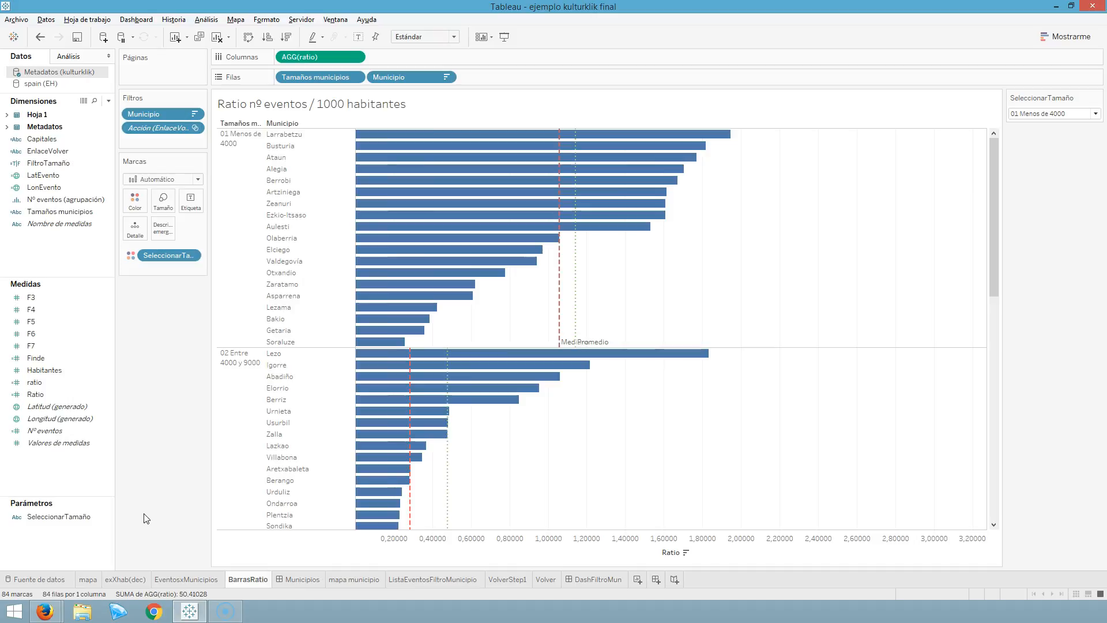
- Open the FiltroTamaño calculated field for editing
{"action": "left_click", "coordinate": [77, 516]}
{"action": "left_click", "coordinate": [82, 307]}
{"action": "left_click", "coordinate": [34, 164]}
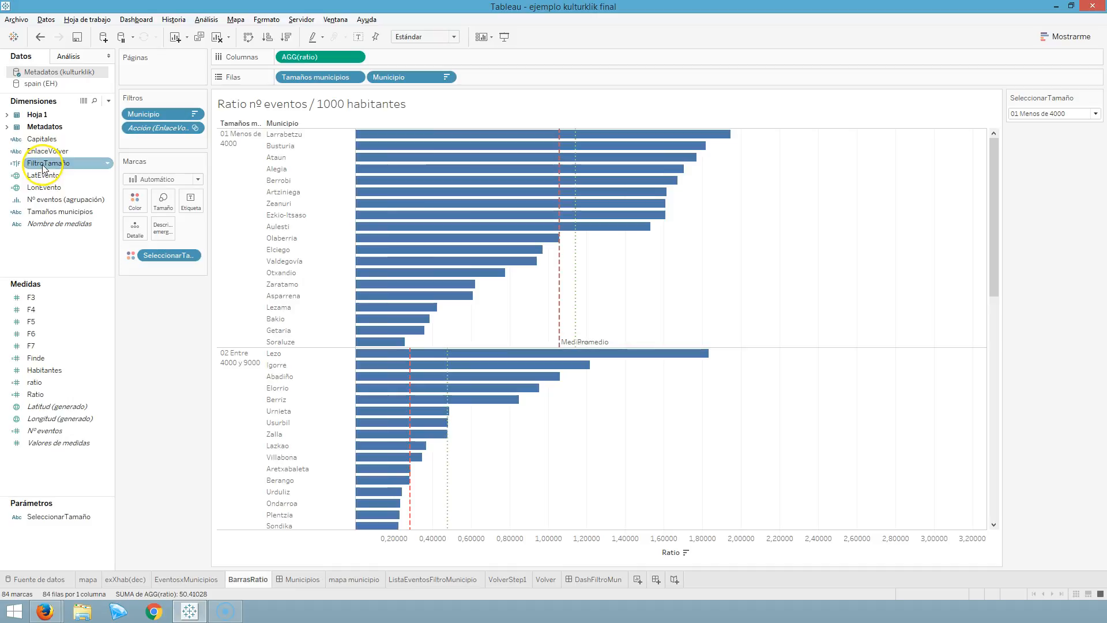
{"action": "left_click", "coordinate": [108, 163]}
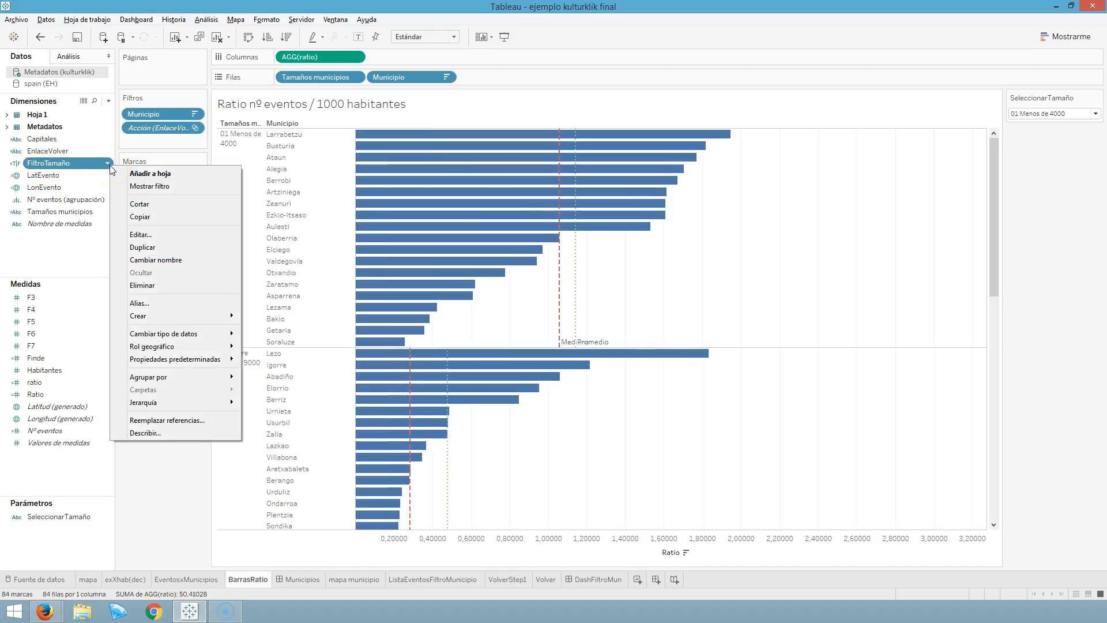
{"action": "left_click", "coordinate": [141, 235]}
- Review the structure of the FiltroTamaño IIF formula, from its 'Todos' test to the comparison with Tamaños municipios
{"action": "left_click", "coordinate": [376, 320]}
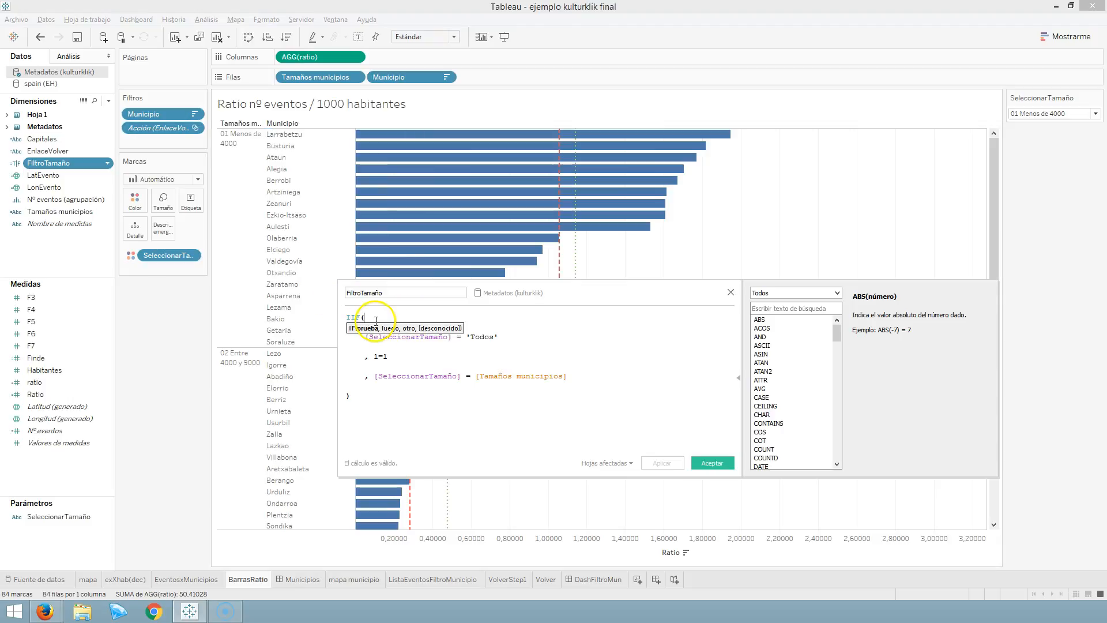
{"action": "left_click", "coordinate": [507, 353]}
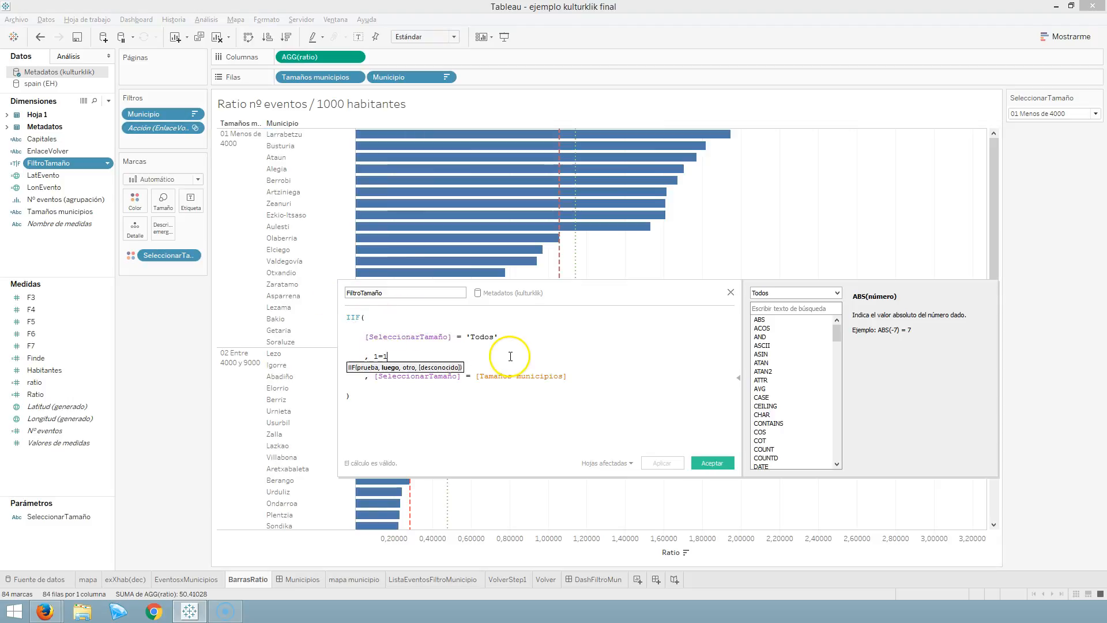
{"action": "left_click", "coordinate": [568, 403]}
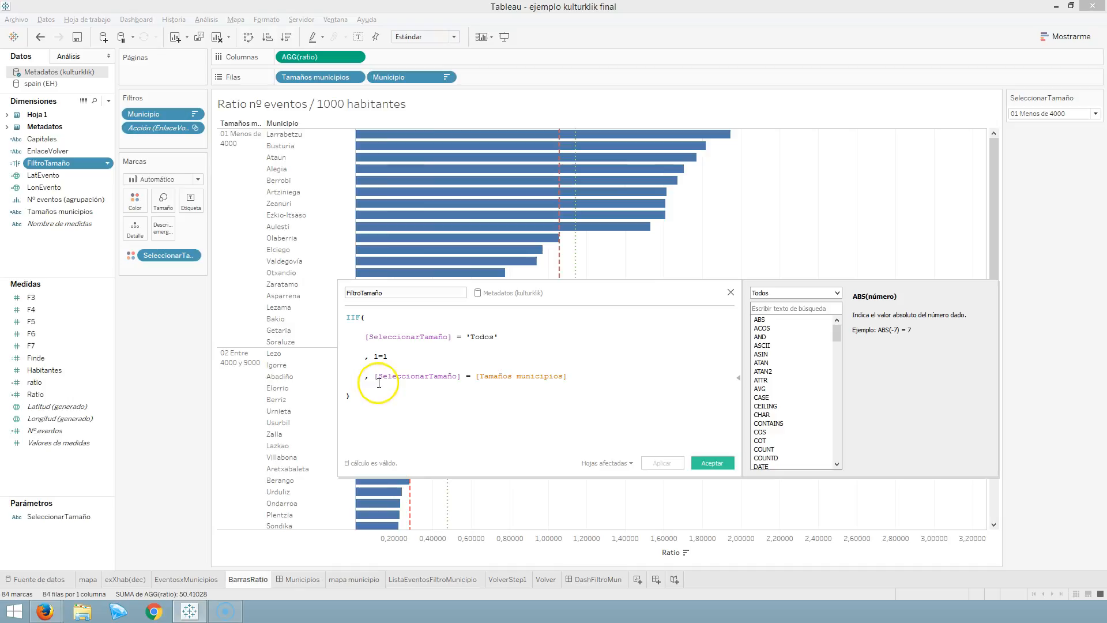
{"action": "left_click_drag", "start_coordinate": [374, 376], "coordinate": [569, 379]}
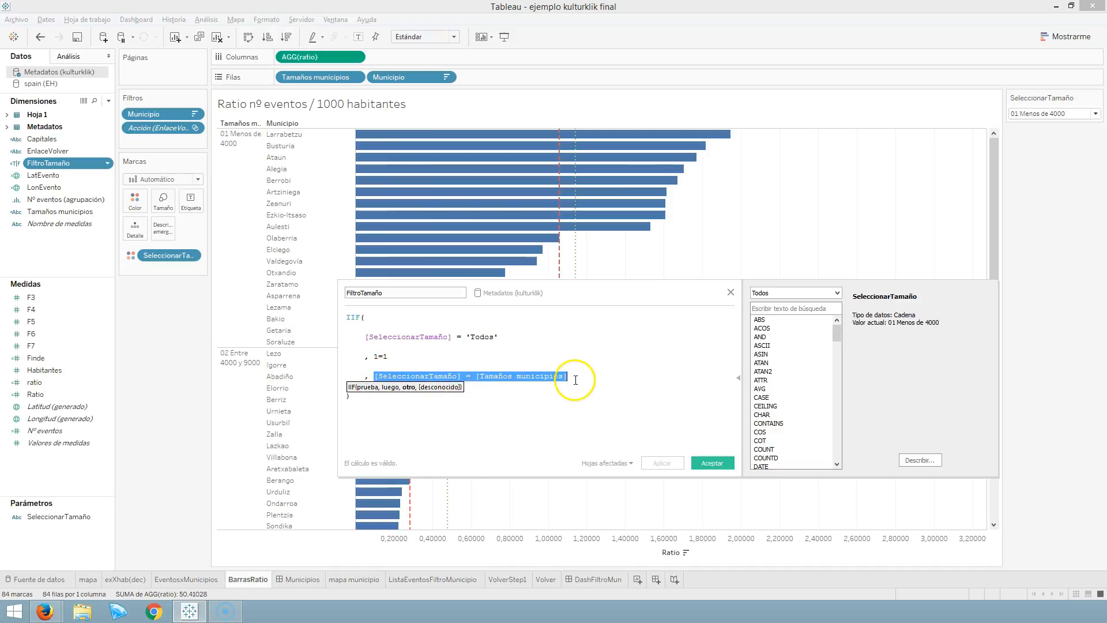
{"action": "left_click", "coordinate": [487, 388]}
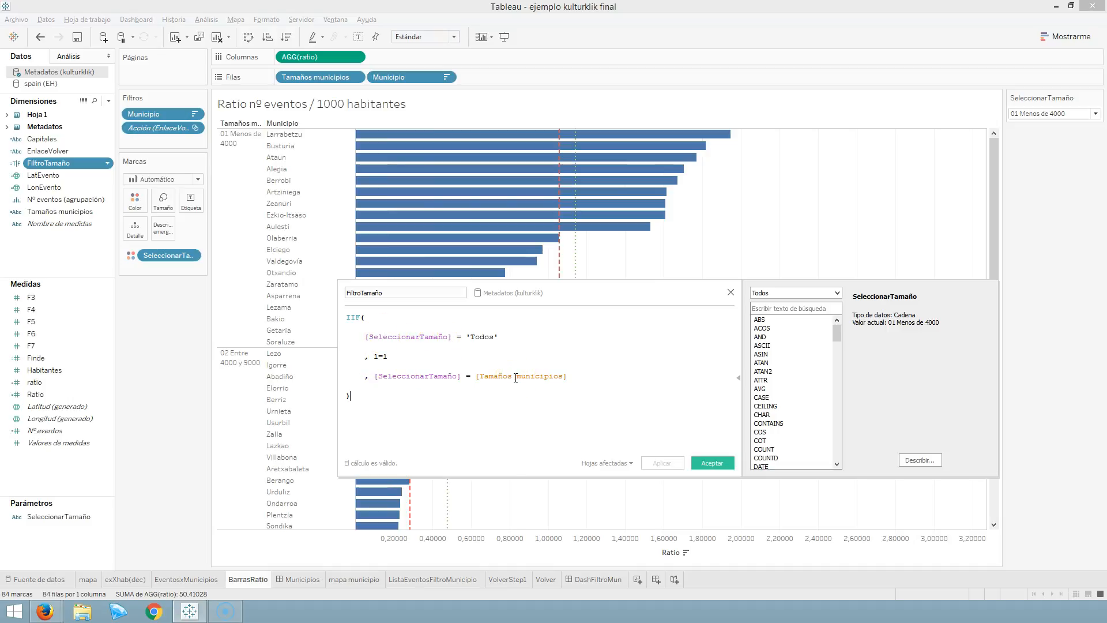
{"action": "left_click_drag", "start_coordinate": [465, 337], "coordinate": [501, 337]}
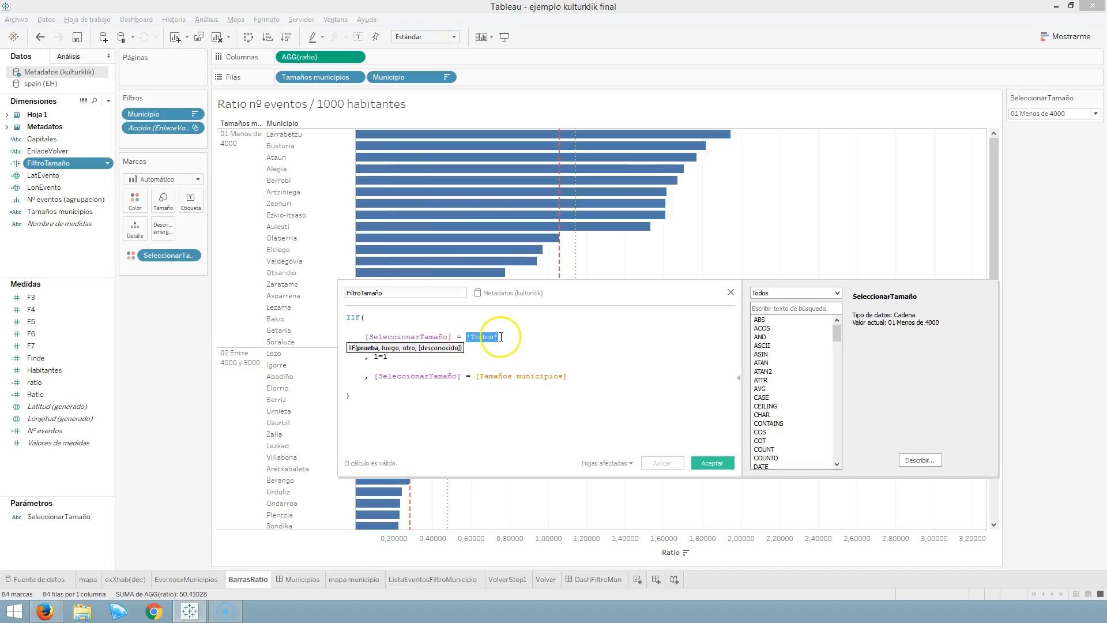
{"action": "left_click", "coordinate": [501, 336]}
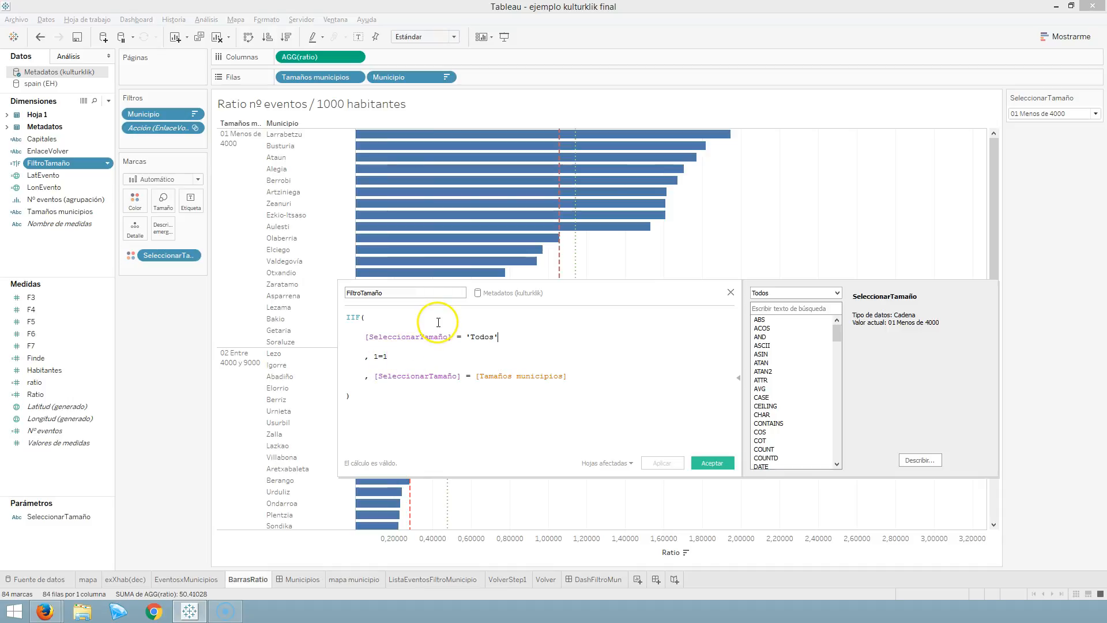
- Examine the formula's condition [SeleccionarTamaño] = 'Todos' and the 1=1 expression used when it is met
{"action": "left_click", "coordinate": [376, 319]}
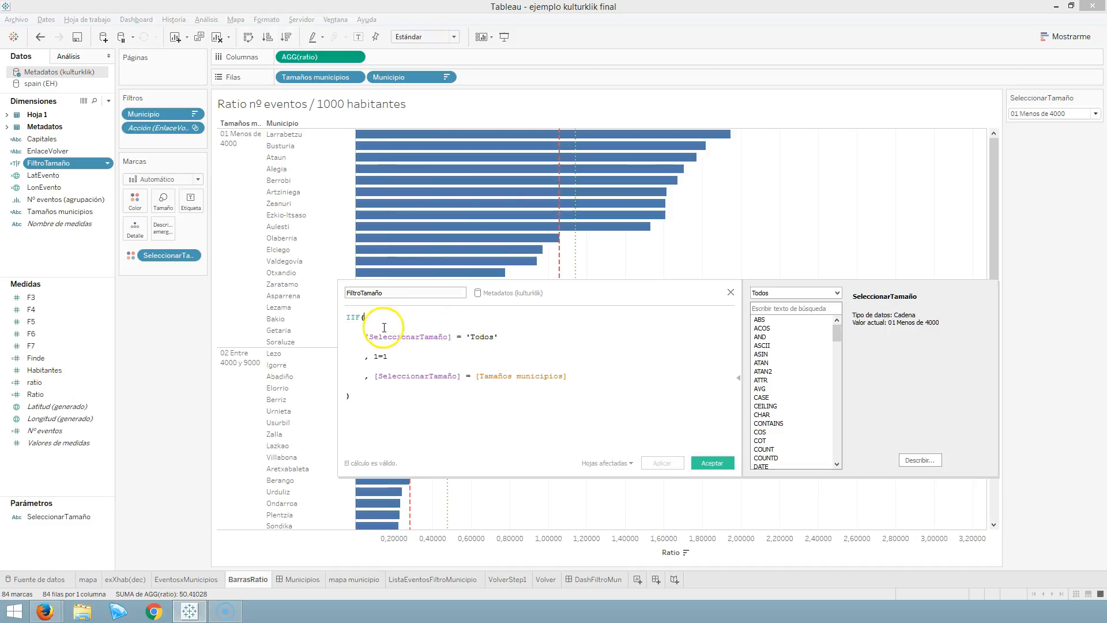
{"action": "left_click", "coordinate": [484, 336]}
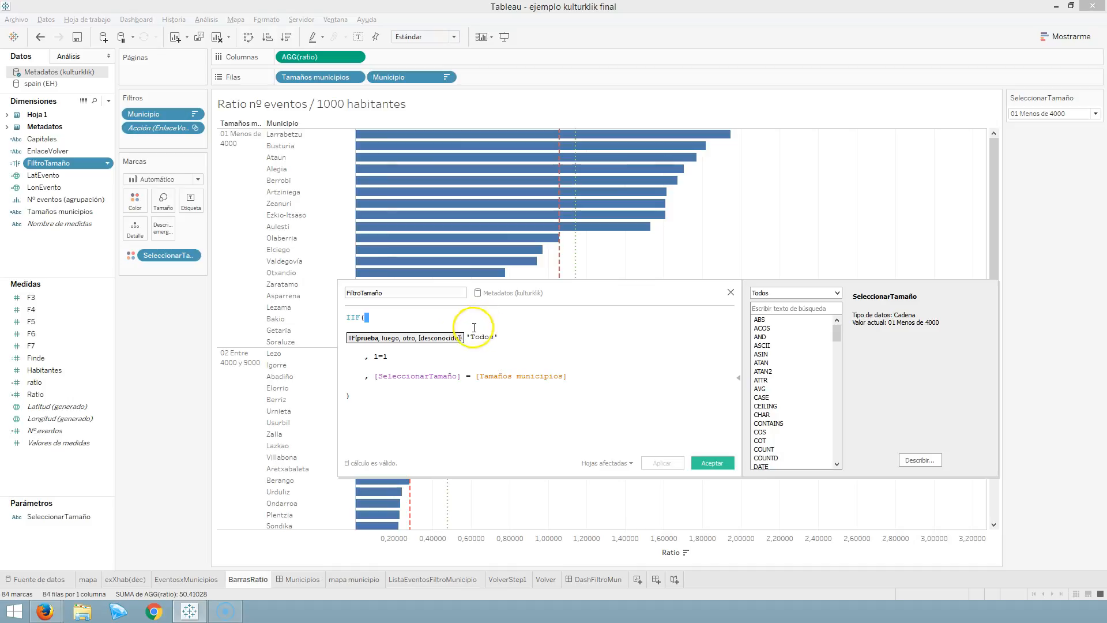
{"action": "left_click_drag", "start_coordinate": [358, 336], "coordinate": [501, 336]}
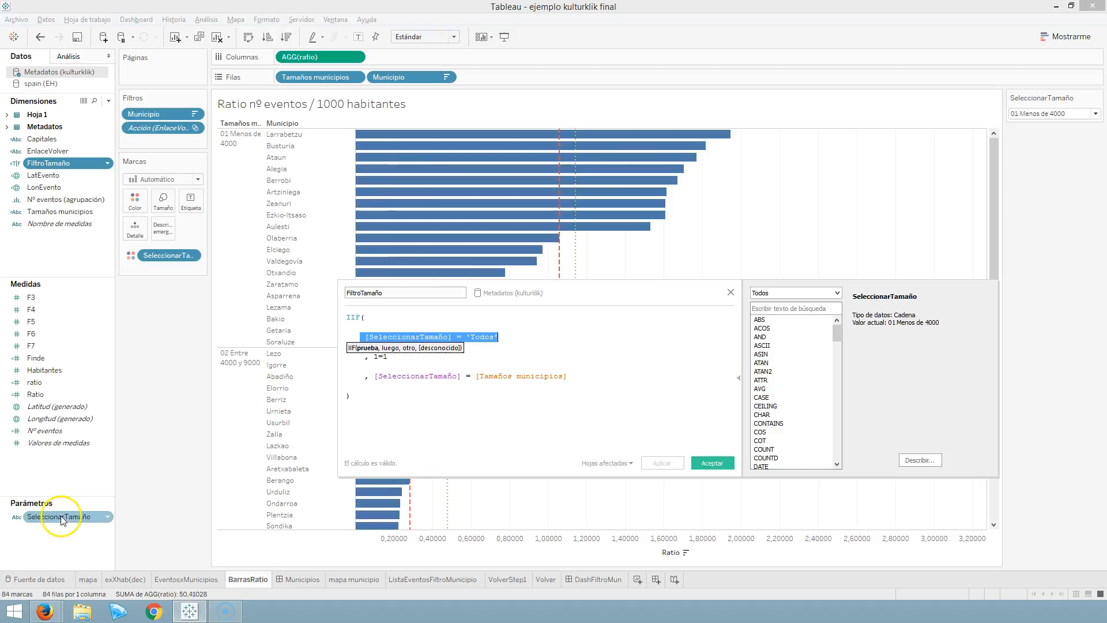
{"action": "left_click", "coordinate": [452, 334]}
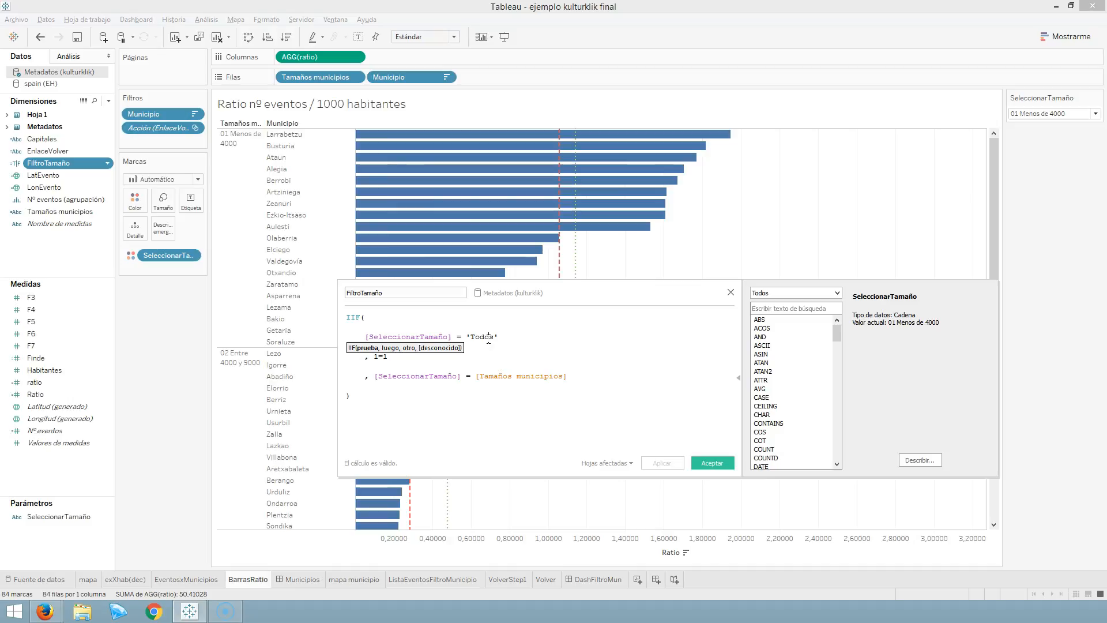
{"action": "left_click", "coordinate": [381, 356]}
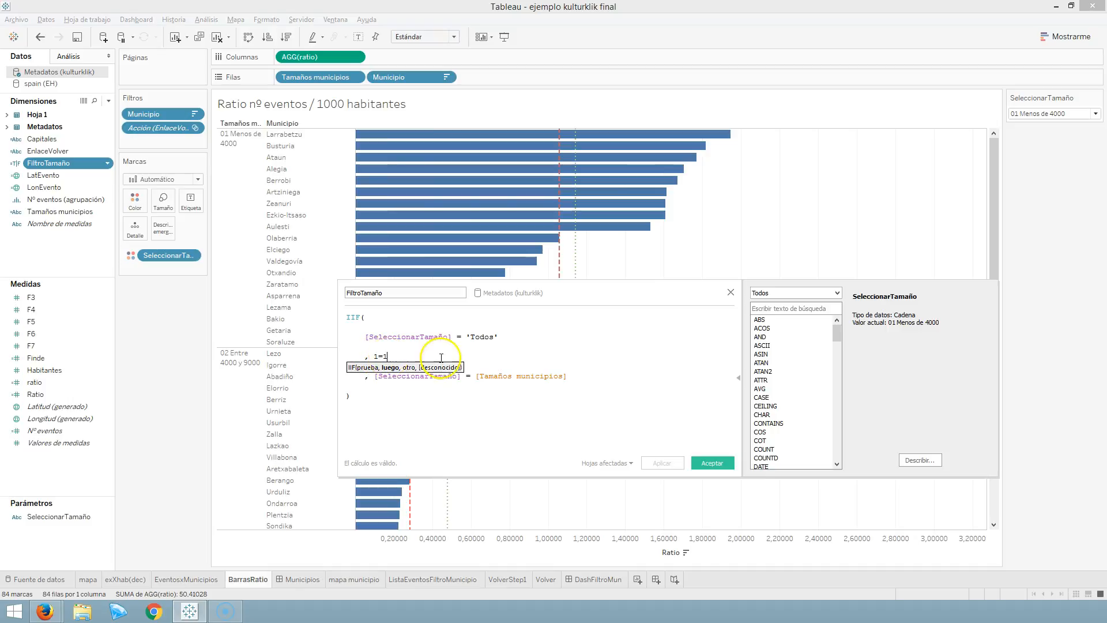
{"action": "left_click", "coordinate": [440, 394]}
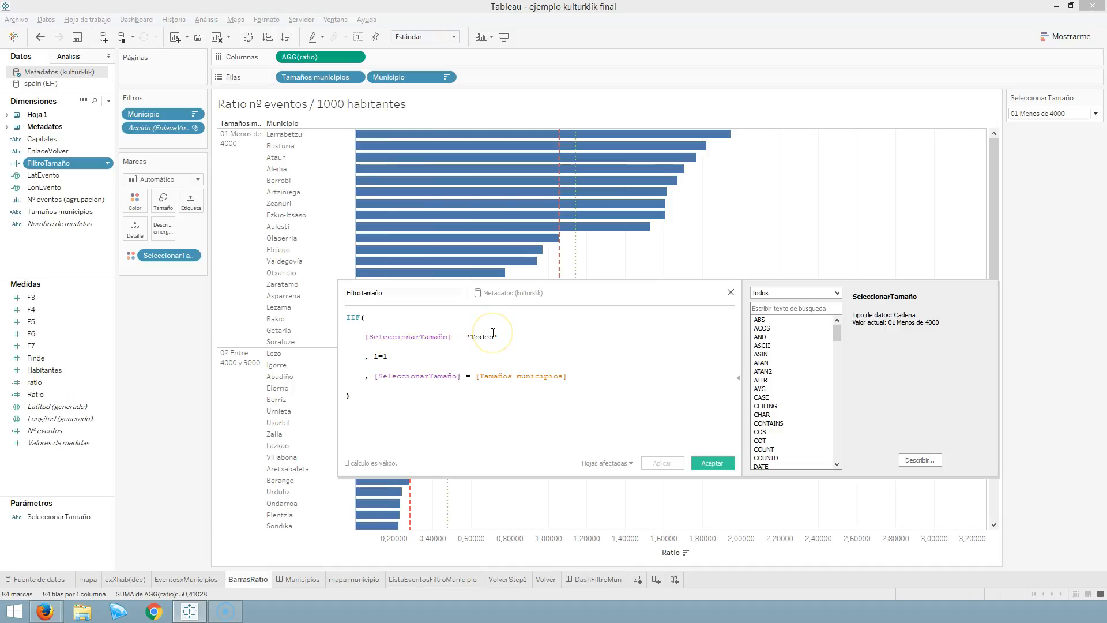
- Examine the formula's alternative branch comparing [SeleccionarTamaño] with [Tamaños municipios], and accept the calculation
{"action": "double_click", "coordinate": [385, 376]}
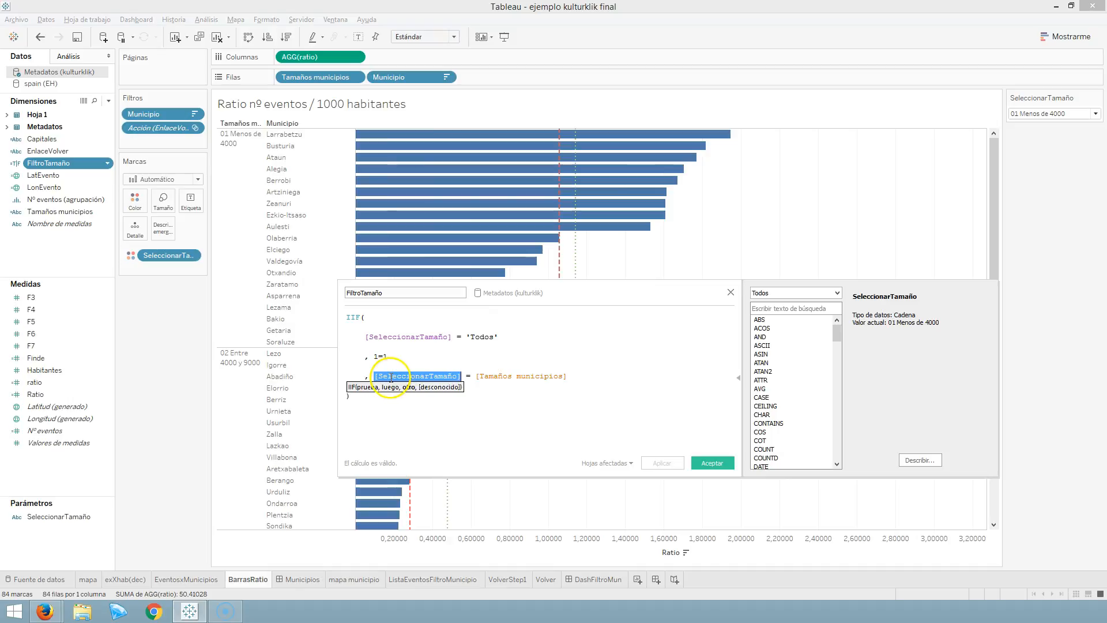
{"action": "double_click", "coordinate": [513, 375]}
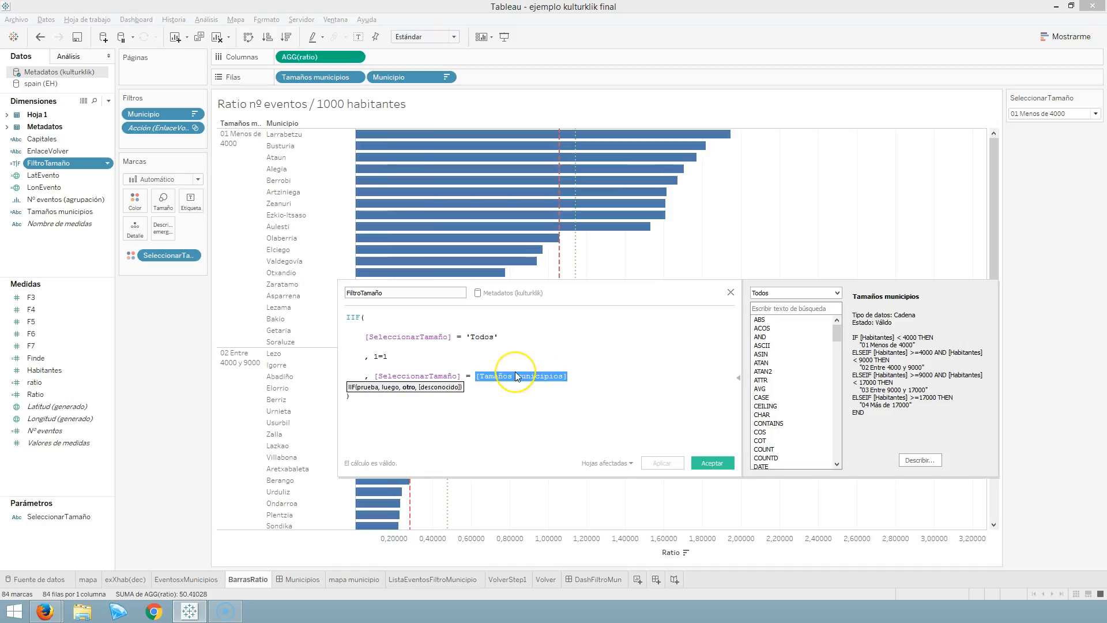
{"action": "left_click", "coordinate": [410, 378]}
{"action": "left_click_drag", "start_coordinate": [375, 376], "coordinate": [460, 376]}
{"action": "left_click", "coordinate": [596, 415]}
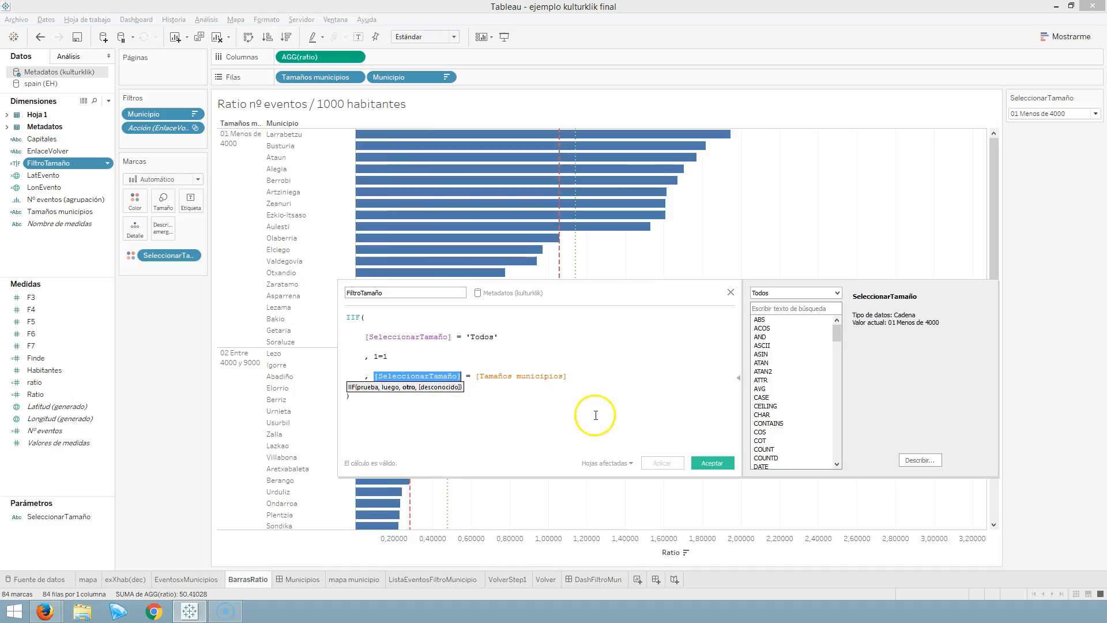
{"action": "left_click", "coordinate": [712, 464]}
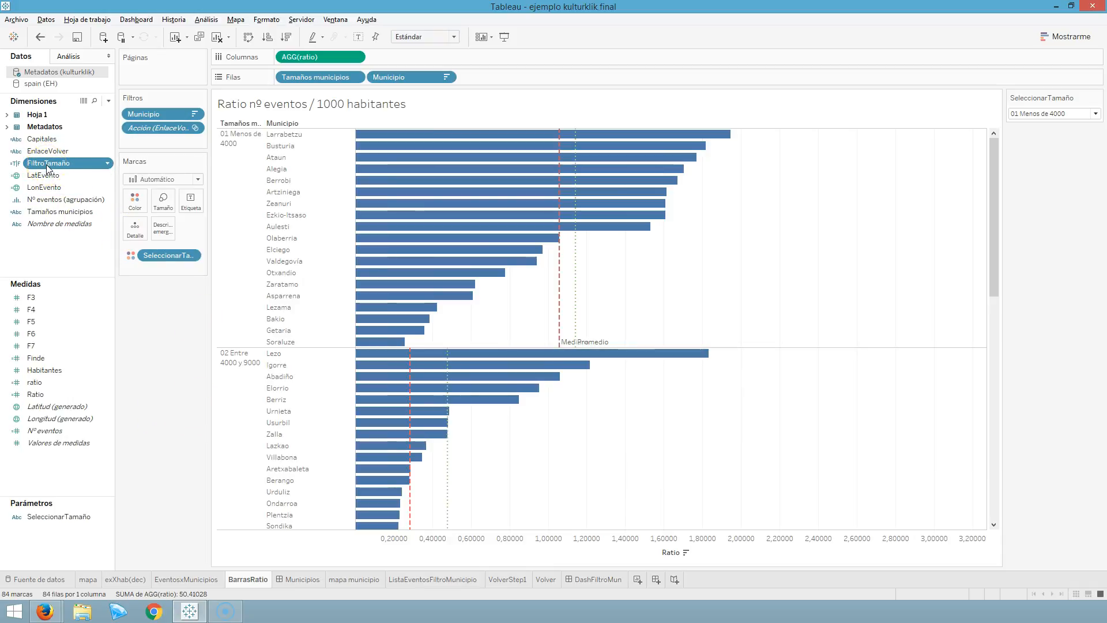
- Add FiltroTamaño as a filter on the BarrasRatio sheet, keeping only the Verdadero value
{"action": "left_click_drag", "start_coordinate": [47, 167], "coordinate": [155, 148]}
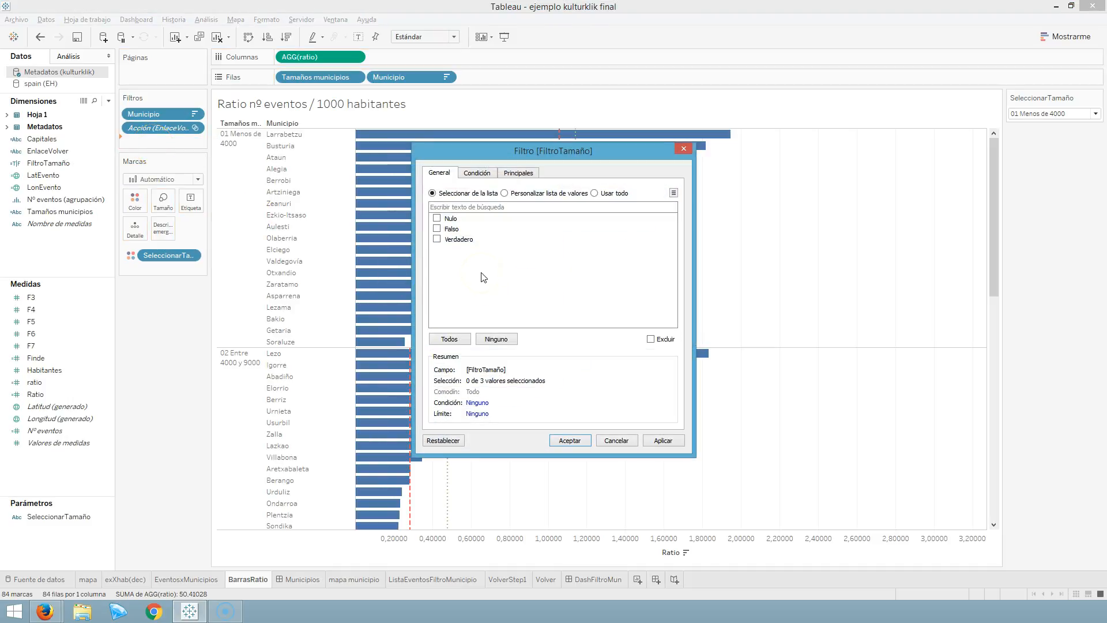
{"action": "left_click", "coordinate": [436, 241]}
{"action": "left_click", "coordinate": [663, 440]}
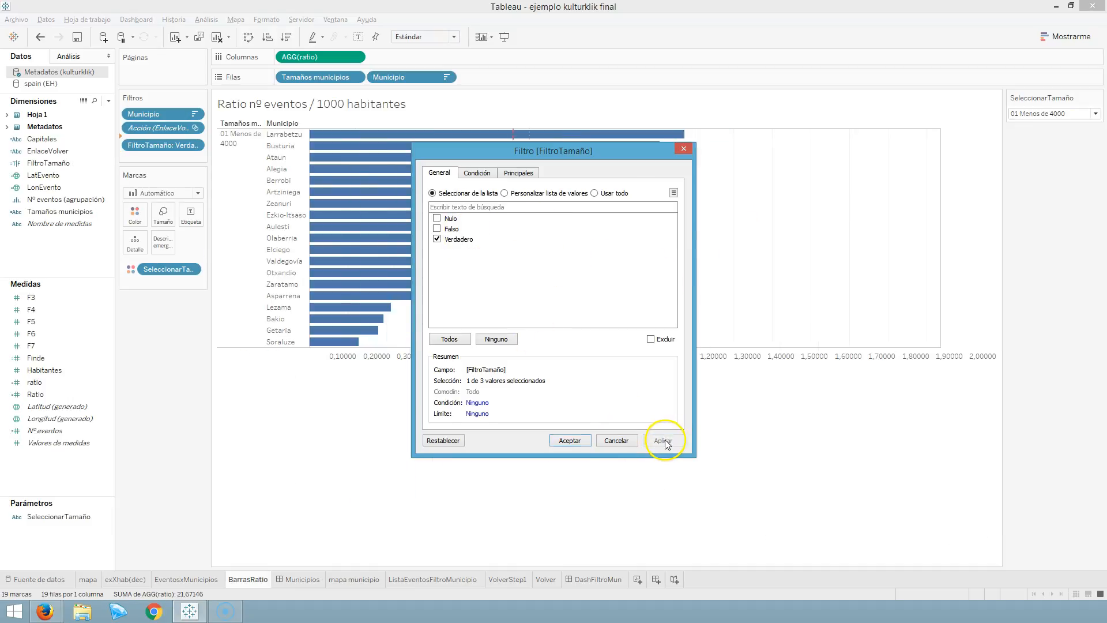
{"action": "left_click", "coordinate": [570, 440]}
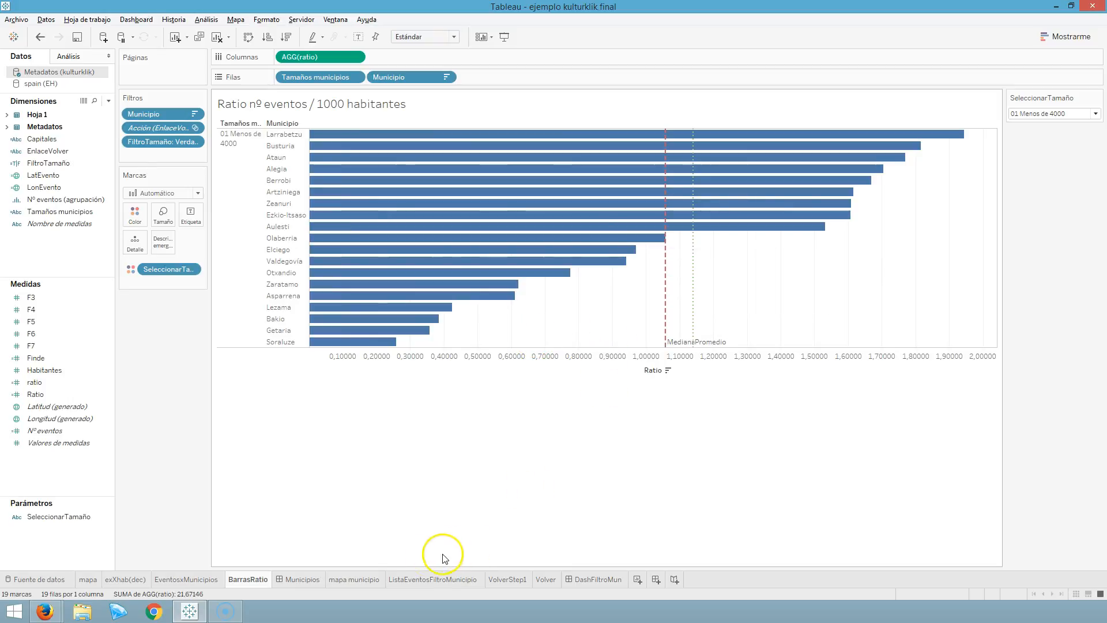
- Test the Municipios dashboard's size selector with Todos and 02 Entre 4000 y 9000, and set it back to 01 Menos de 4000
{"action": "left_click", "coordinate": [301, 580]}
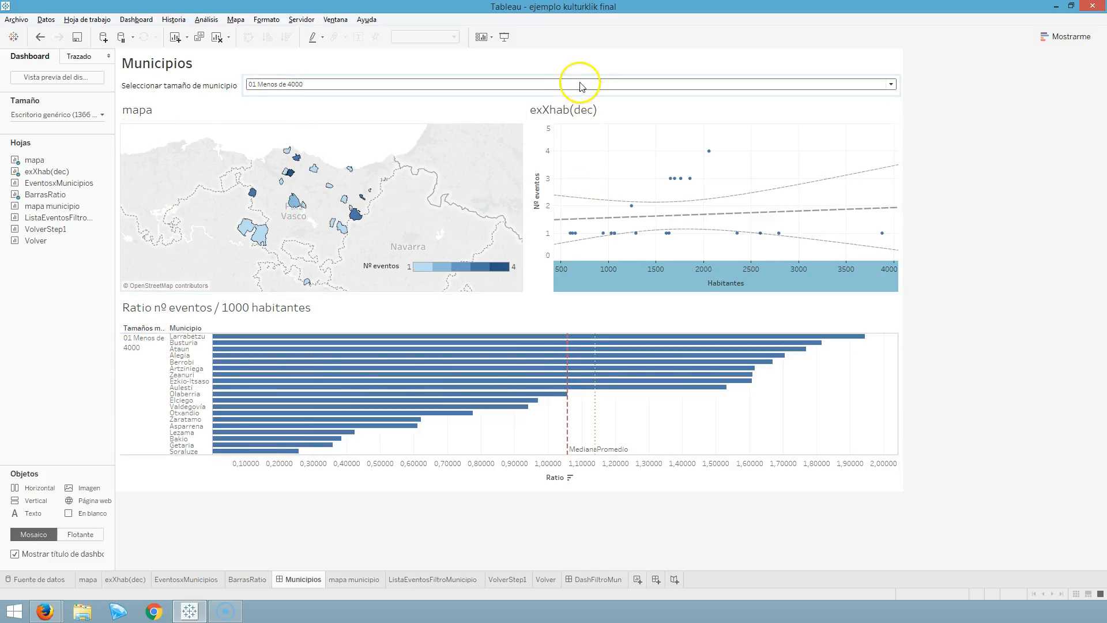
{"action": "left_click", "coordinate": [721, 86]}
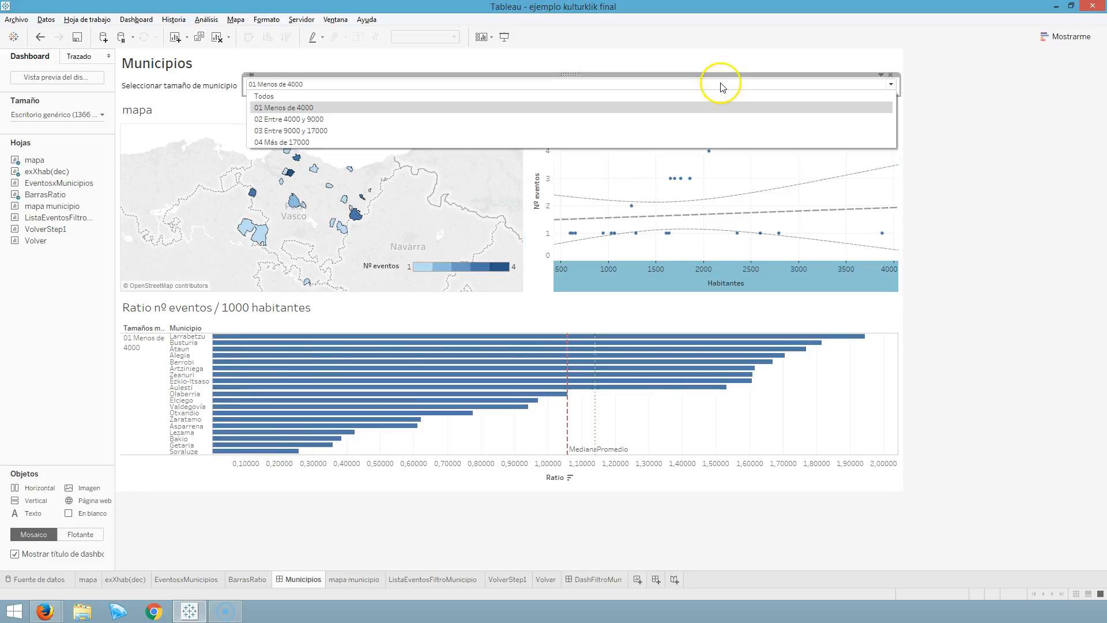
{"action": "left_click", "coordinate": [390, 104]}
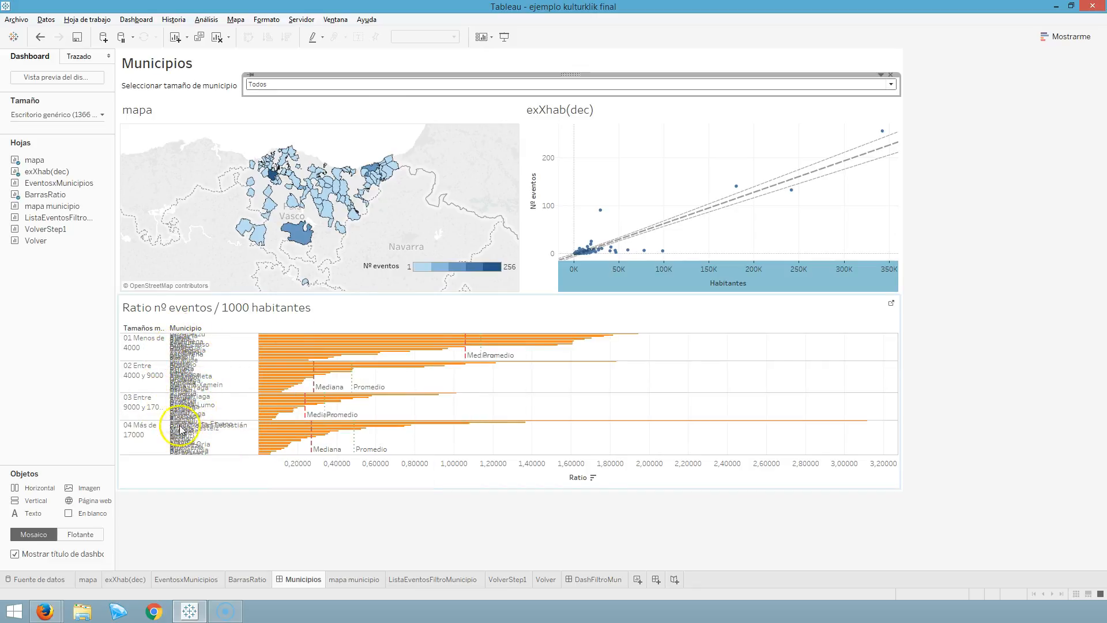
{"action": "mouse_move", "coordinate": [266, 363]}
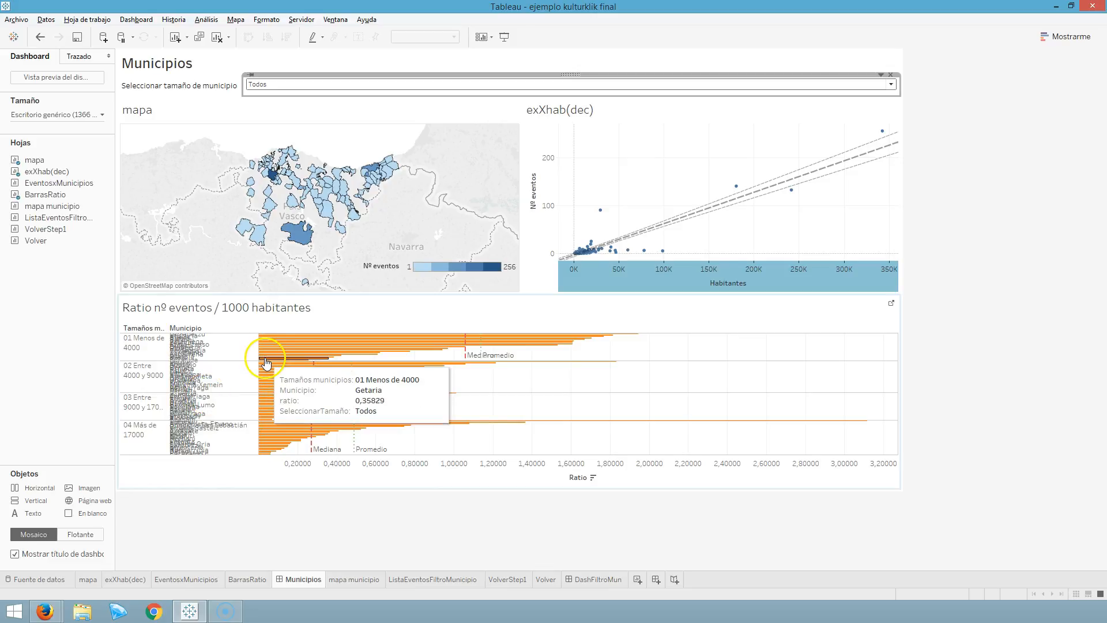
{"action": "left_click", "coordinate": [549, 86]}
{"action": "left_click", "coordinate": [384, 118]}
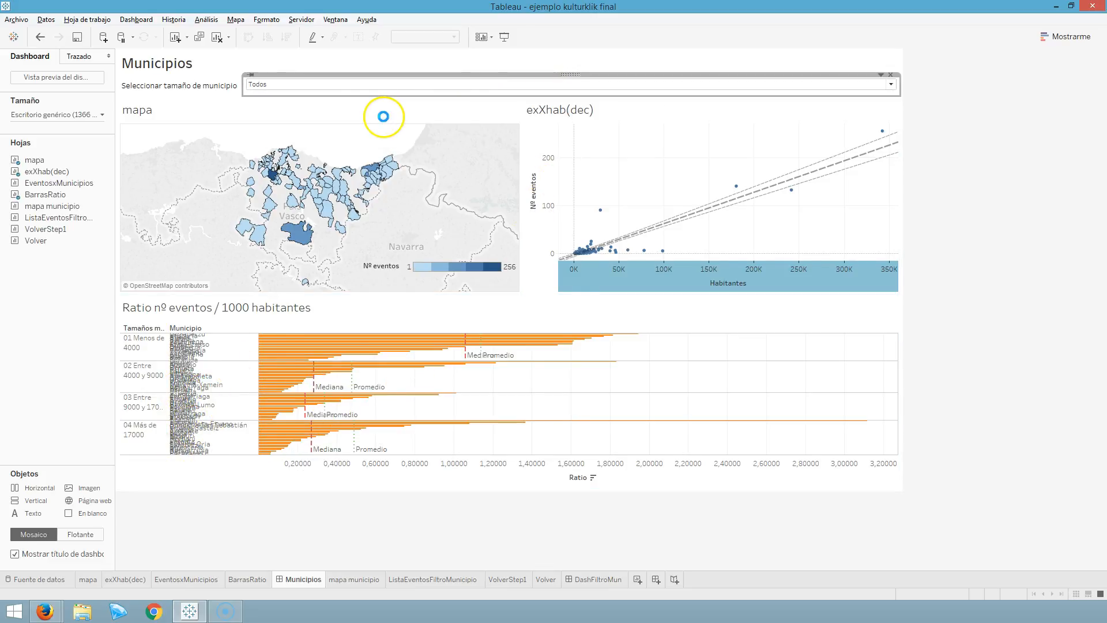
{"action": "left_click", "coordinate": [467, 86]}
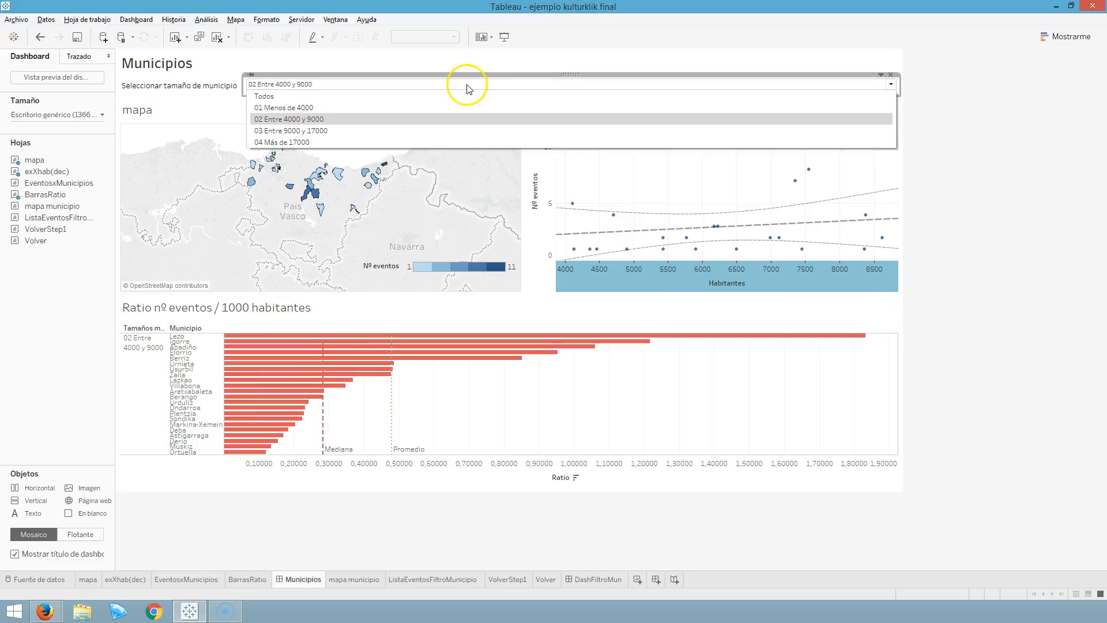
{"action": "left_click", "coordinate": [443, 108]}
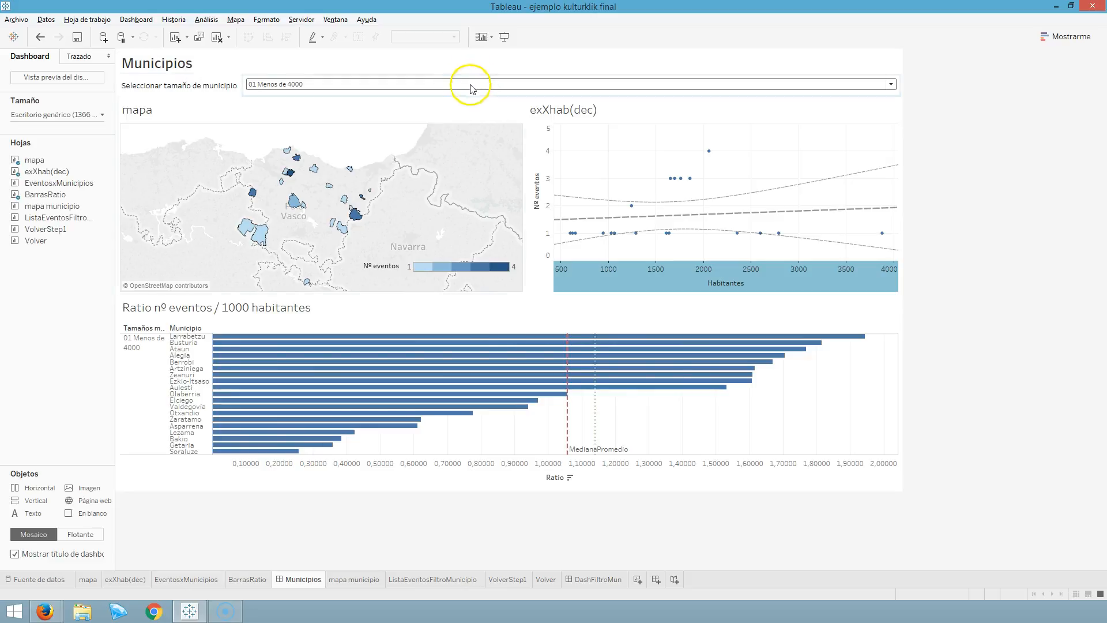
- Check the FiltroTamaño filter on the BarrasRatio, mapa and exXhab(dec) sheets
{"action": "left_click", "coordinate": [246, 580]}
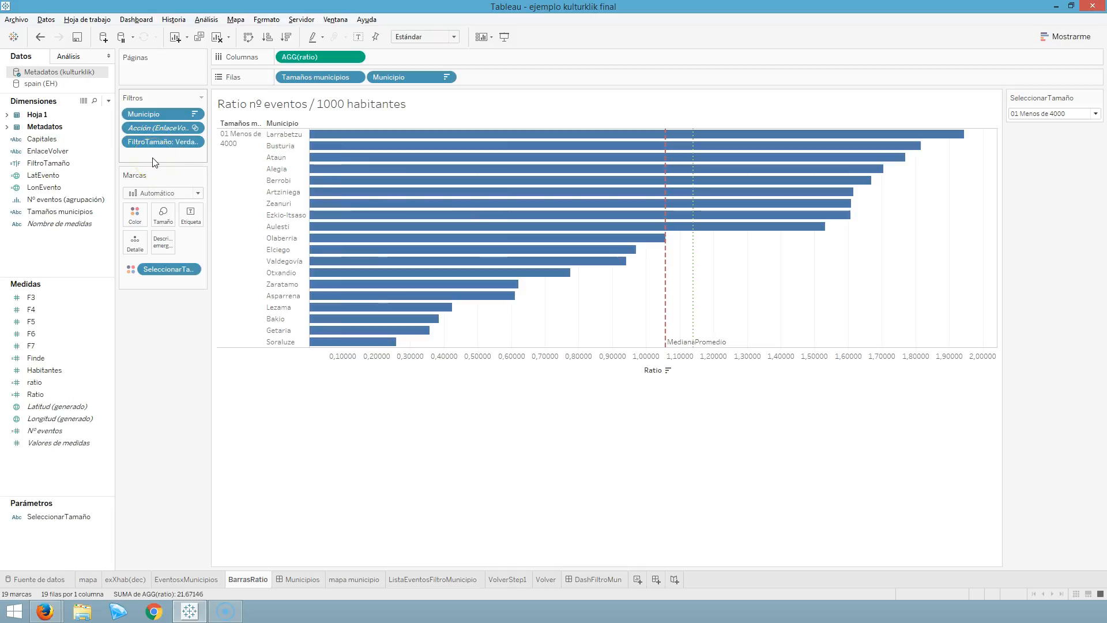
{"action": "left_click", "coordinate": [168, 145]}
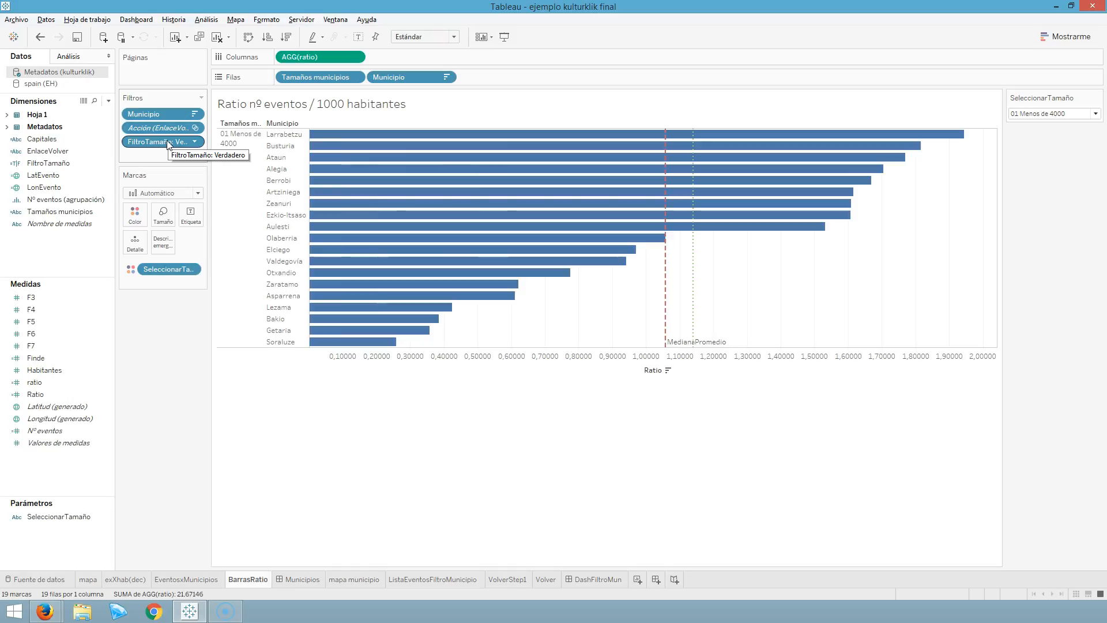
{"action": "left_click", "coordinate": [86, 579]}
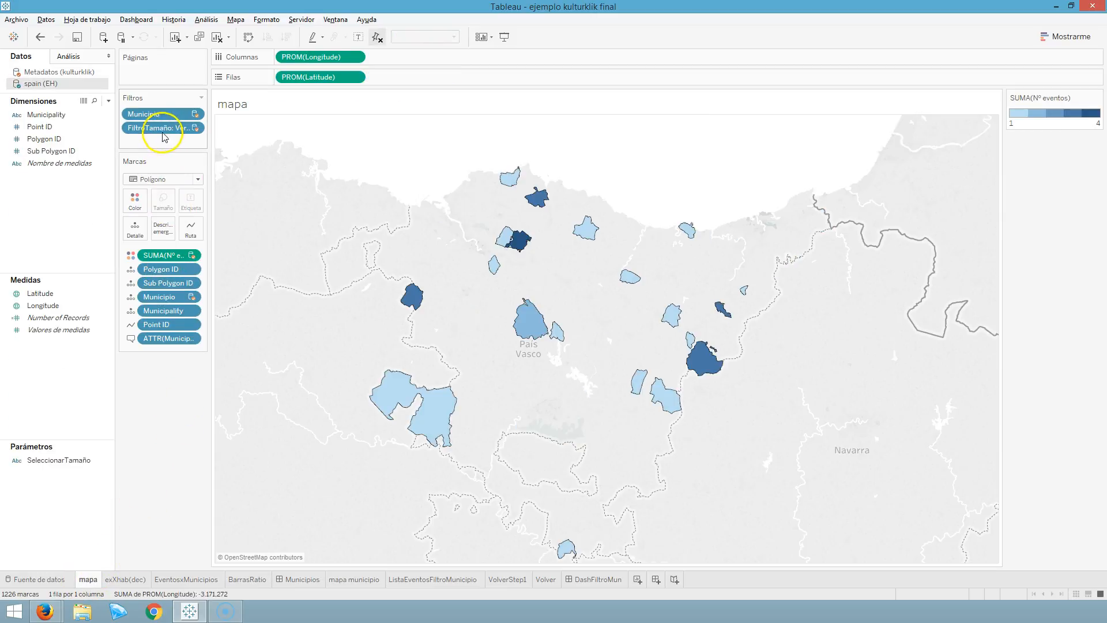
{"action": "left_click", "coordinate": [131, 581]}
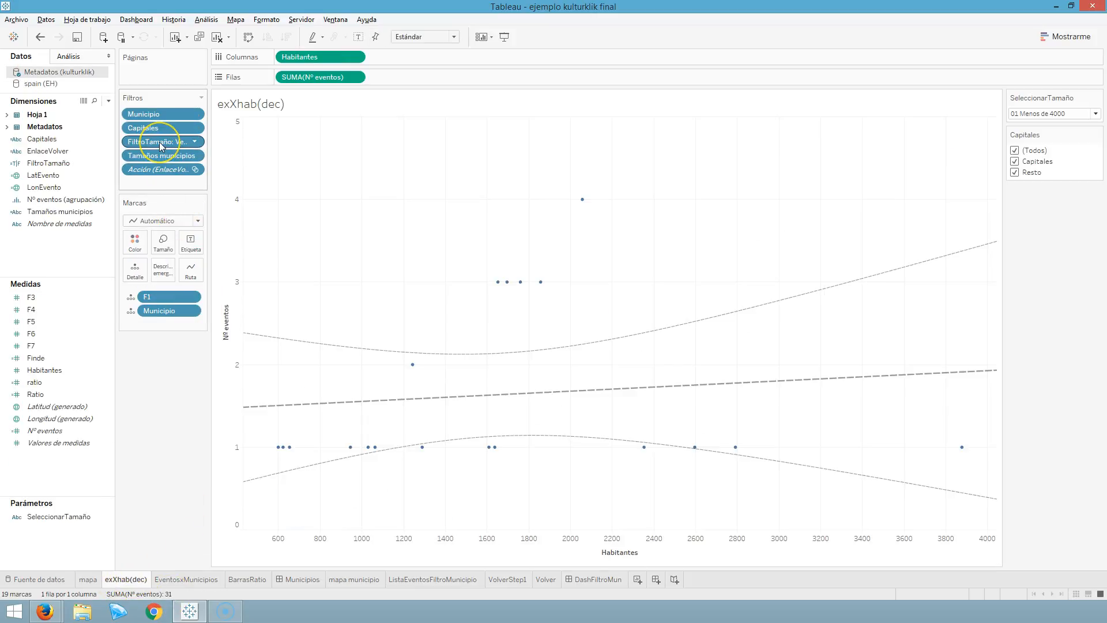
{"action": "mouse_move", "coordinate": [646, 387]}
- Check on the Municipios dashboard where the SeleccionarTamaño parameter control is switched on, leaving the setting as it is
{"action": "left_click", "coordinate": [299, 578]}
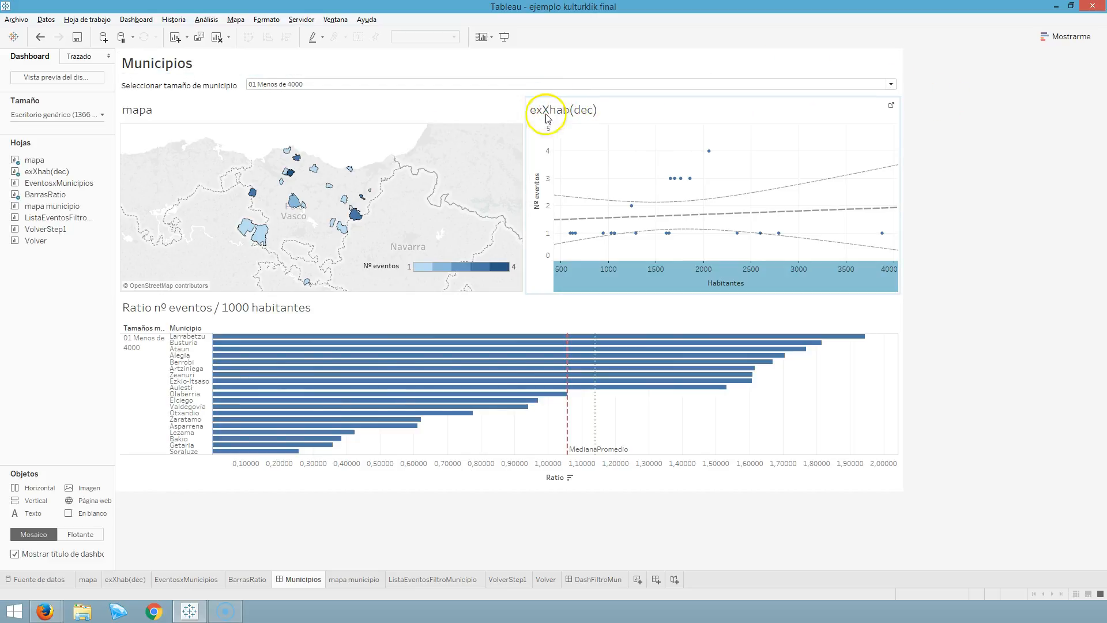
{"action": "left_click", "coordinate": [216, 23]}
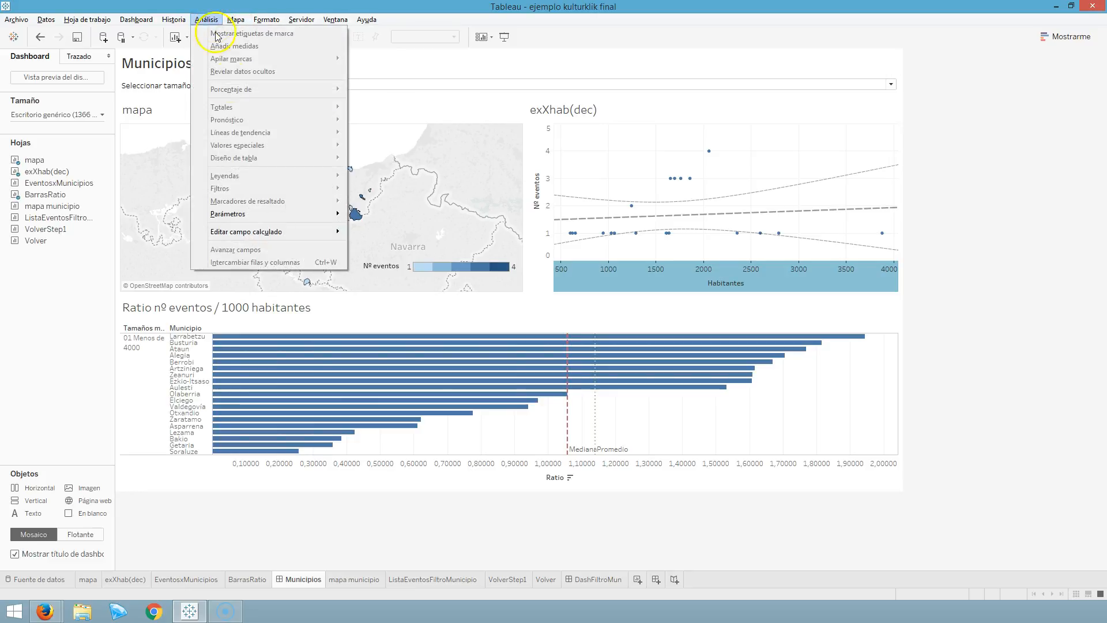
{"action": "mouse_move", "coordinate": [264, 215]}
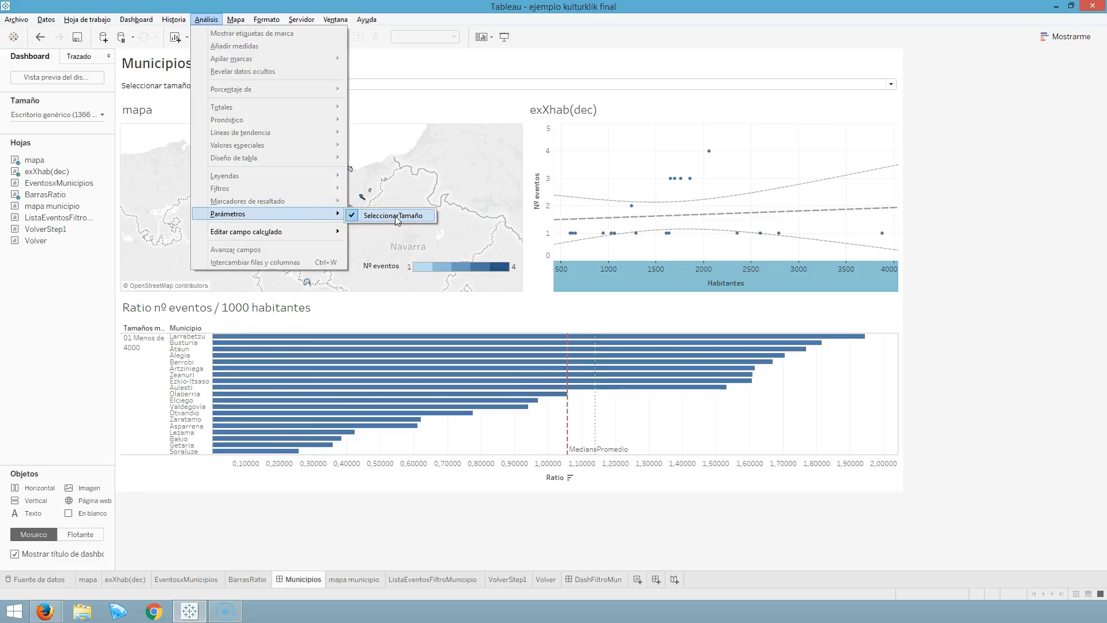
{"action": "left_click", "coordinate": [911, 178]}
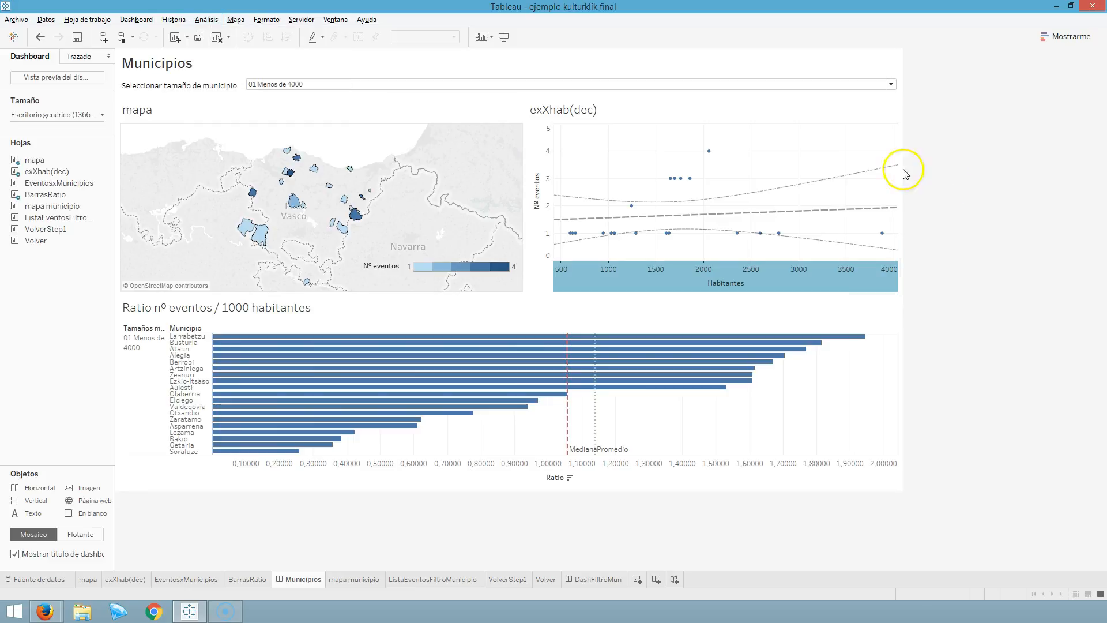
- Review the size options offered by the Municipios dashboard's Seleccionar tamaño de municipio selector without choosing another one
{"action": "left_click", "coordinate": [731, 83]}
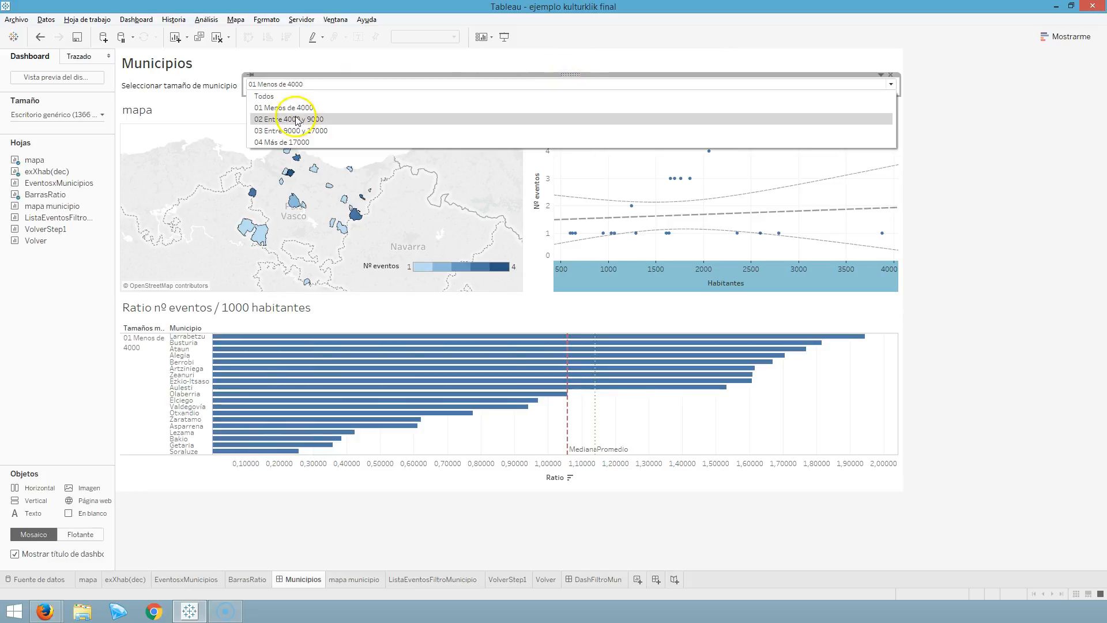
{"action": "left_click", "coordinate": [1019, 128]}
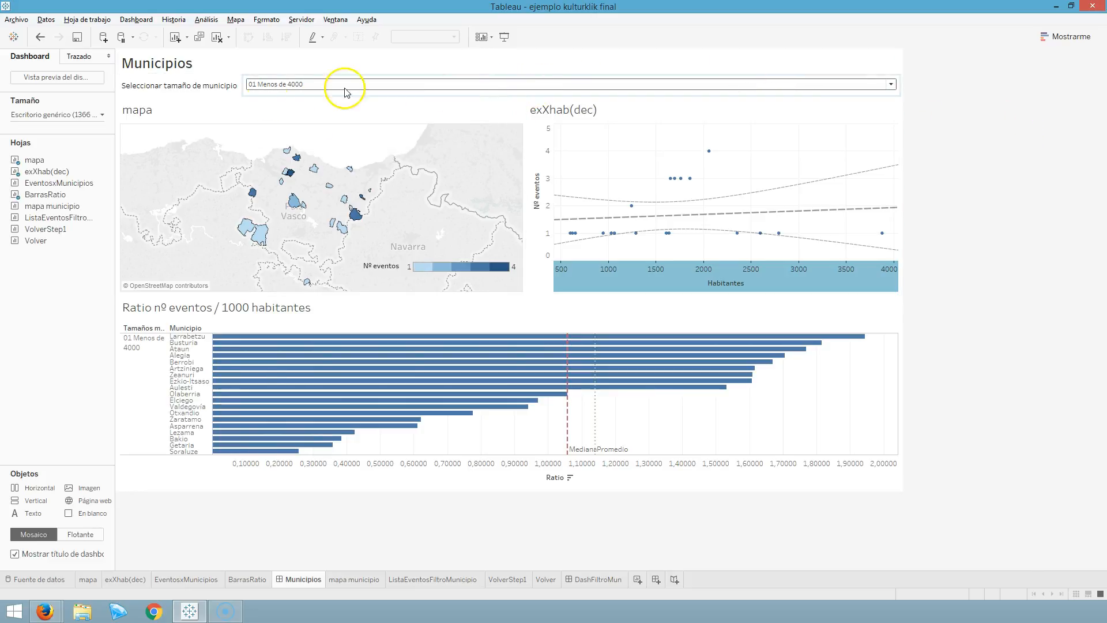
{"action": "left_click", "coordinate": [193, 88]}
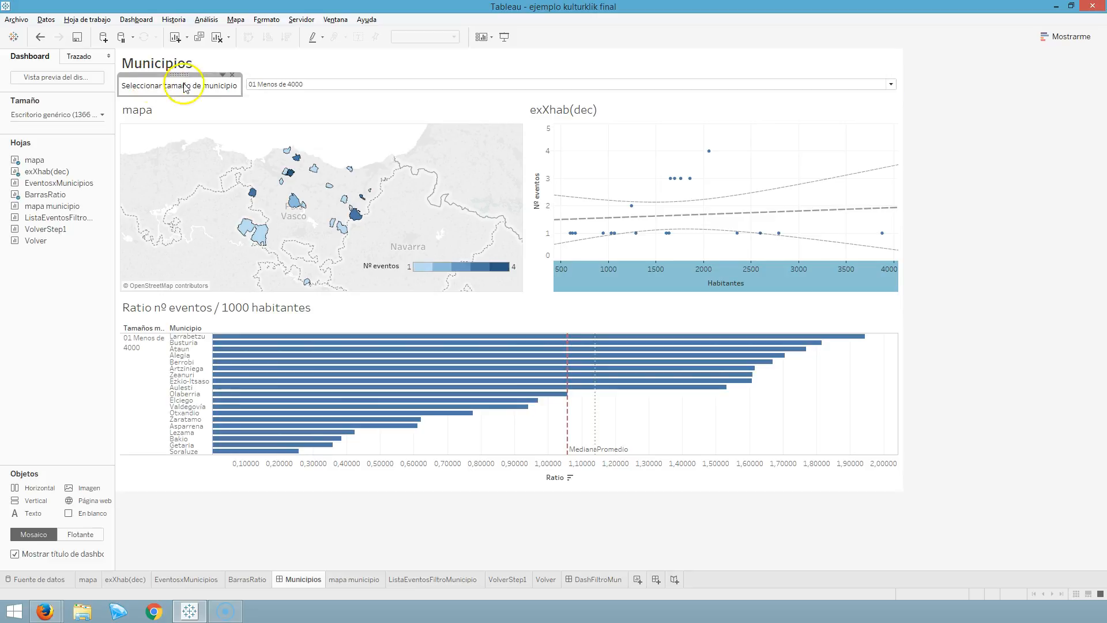
{"action": "left_click", "coordinate": [331, 84]}
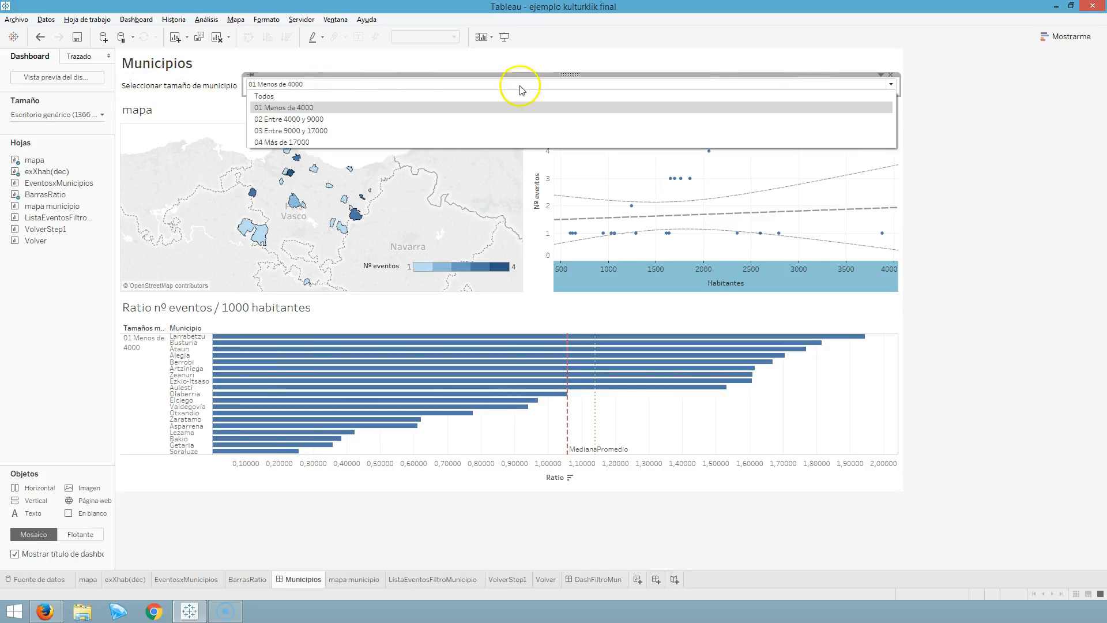
{"action": "left_click", "coordinate": [975, 143]}
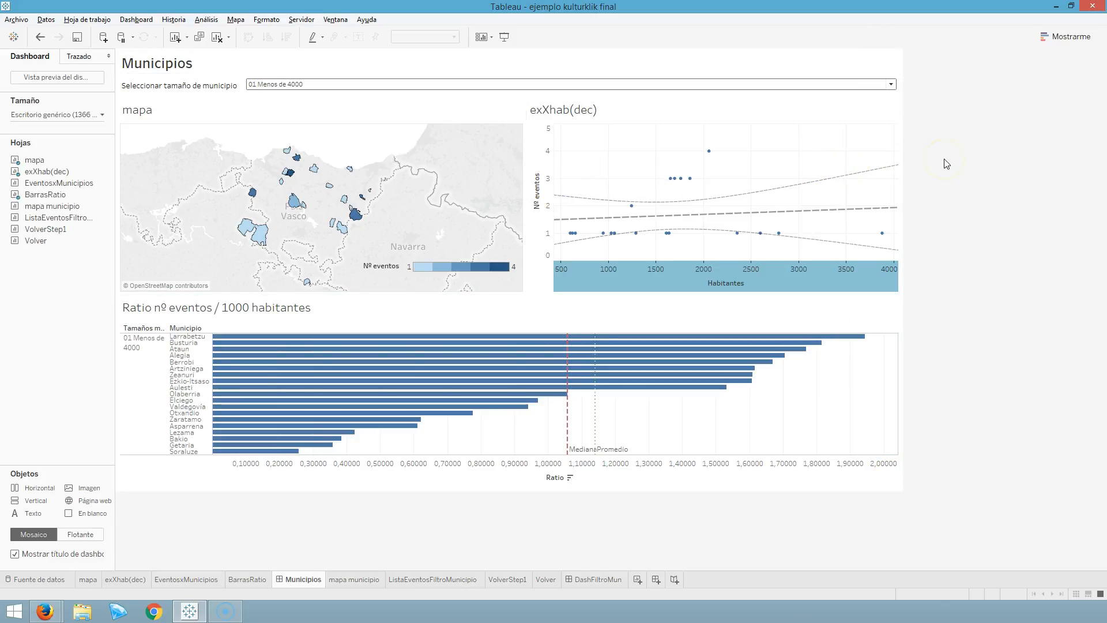
- Test the dashboard's municipality size selector with 02 Entre 4000 y 9000, and set it to 03 Entre 9000 y 17000
{"action": "left_click", "coordinate": [542, 86]}
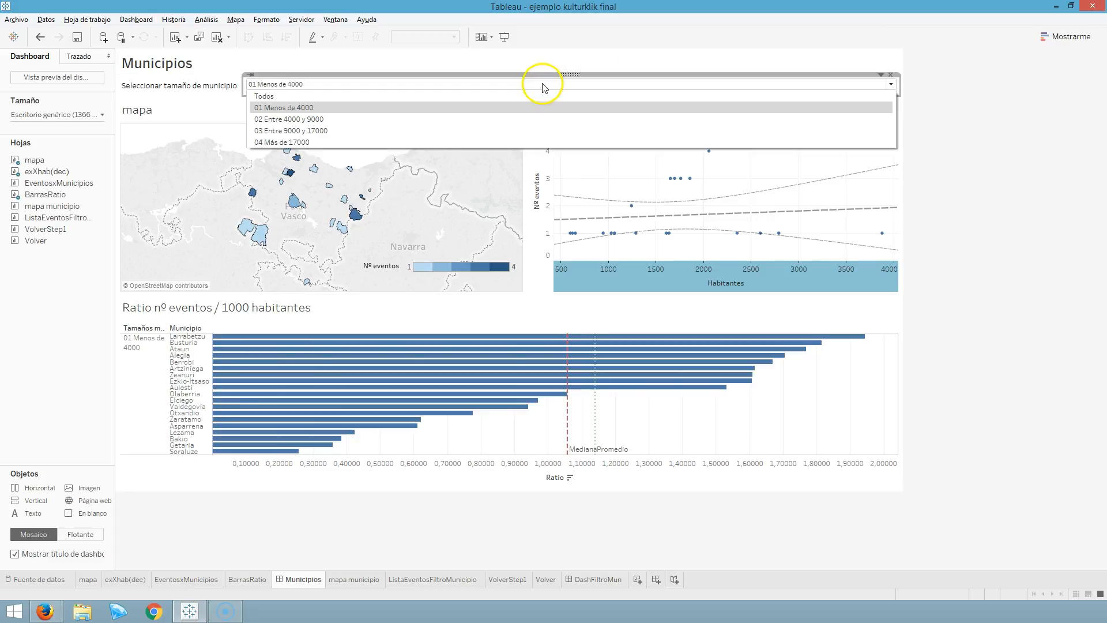
{"action": "left_click", "coordinate": [343, 119]}
{"action": "left_click", "coordinate": [358, 87]}
{"action": "left_click", "coordinate": [341, 128]}
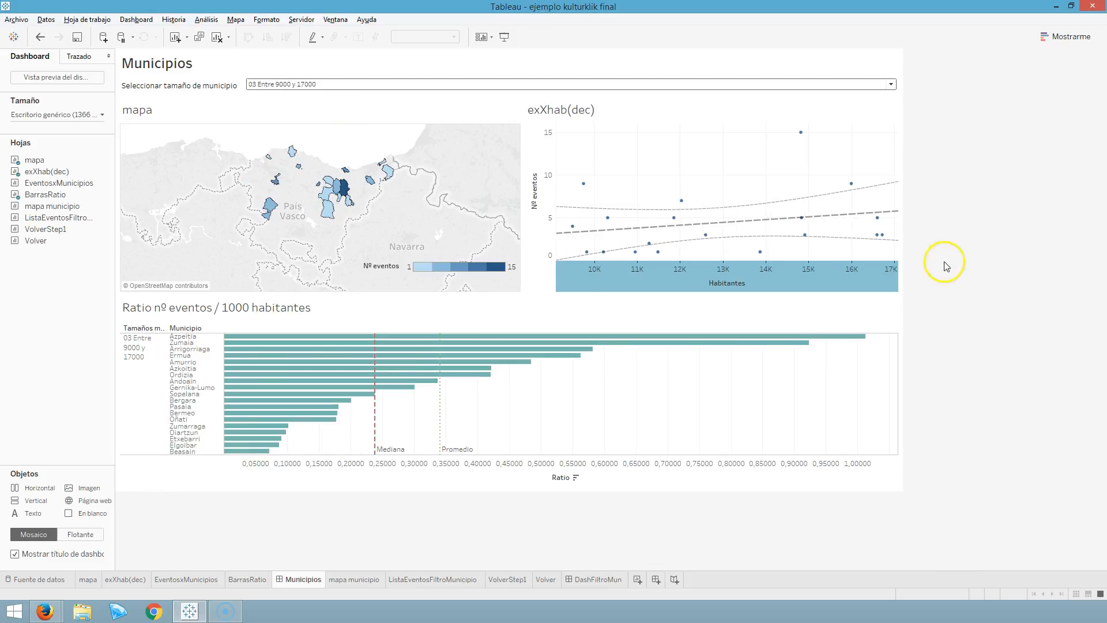
- Open the BarrasRatio sheet from the dashboard's ratio chart to check its fields and filters, and return to the Municipios dashboard
{"action": "left_click", "coordinate": [892, 306]}
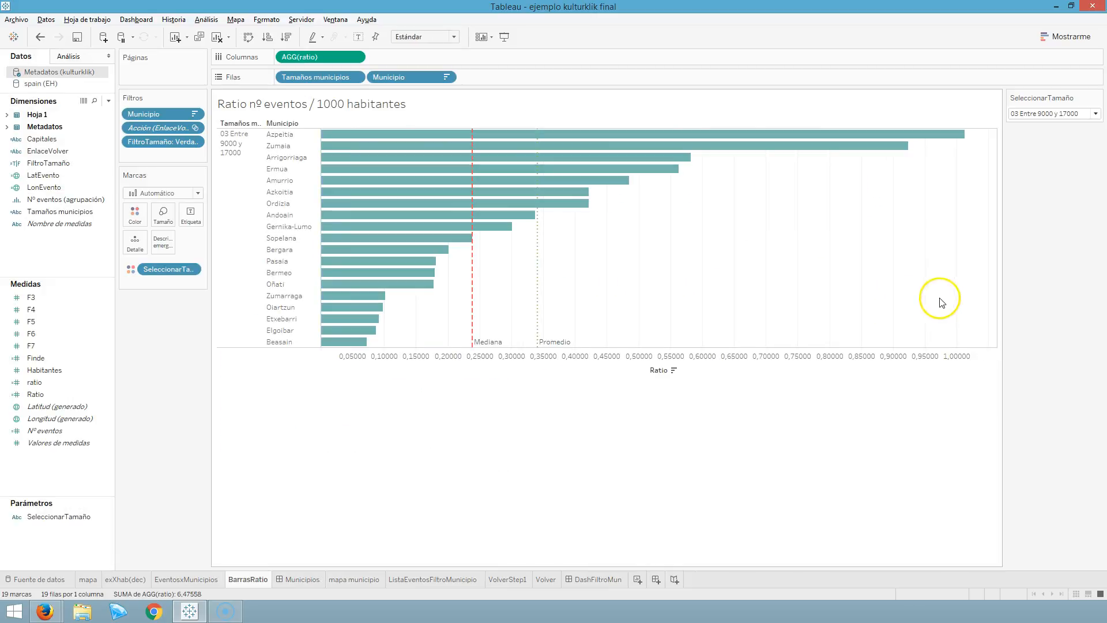
{"action": "left_click", "coordinate": [301, 580]}
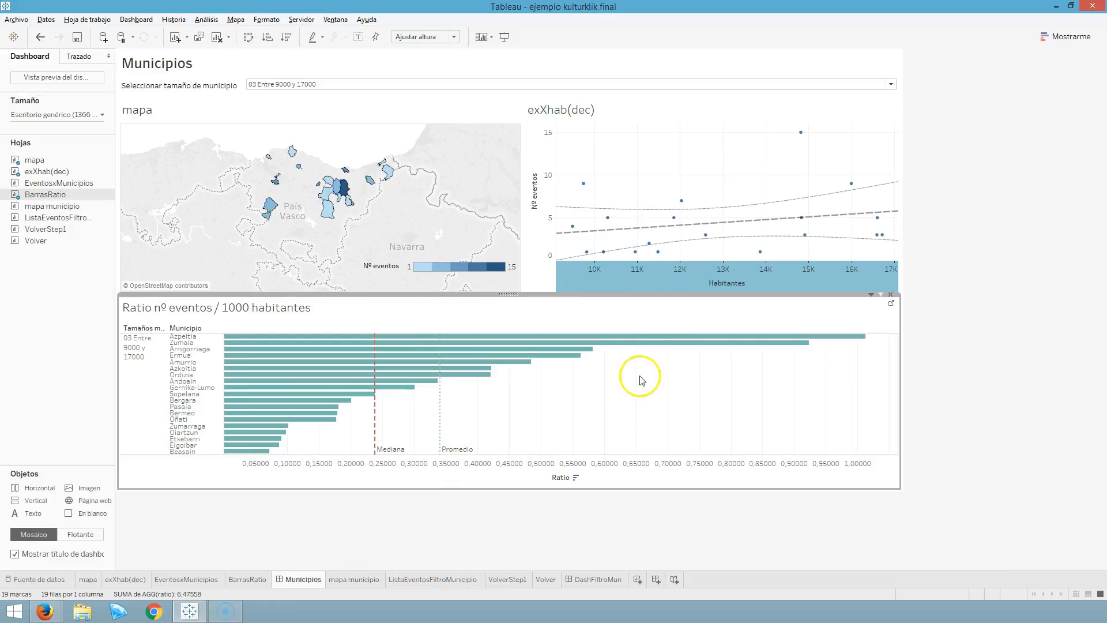